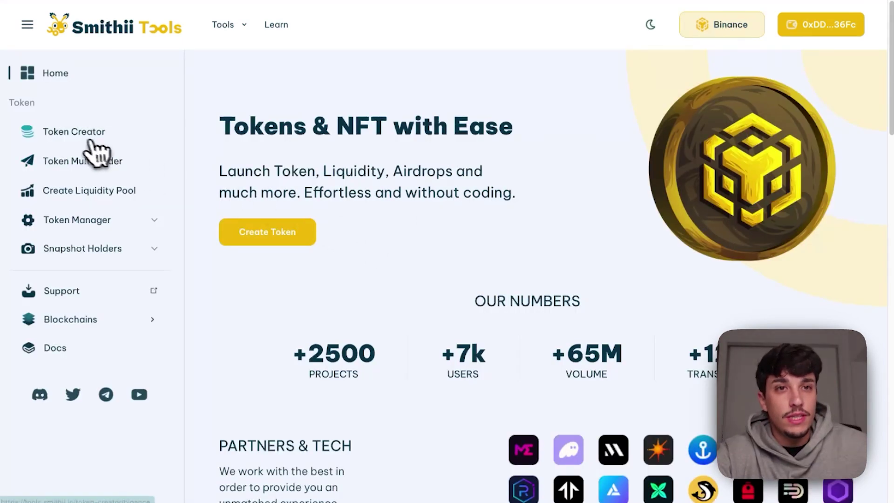
scroll(298, 160, down, 1)
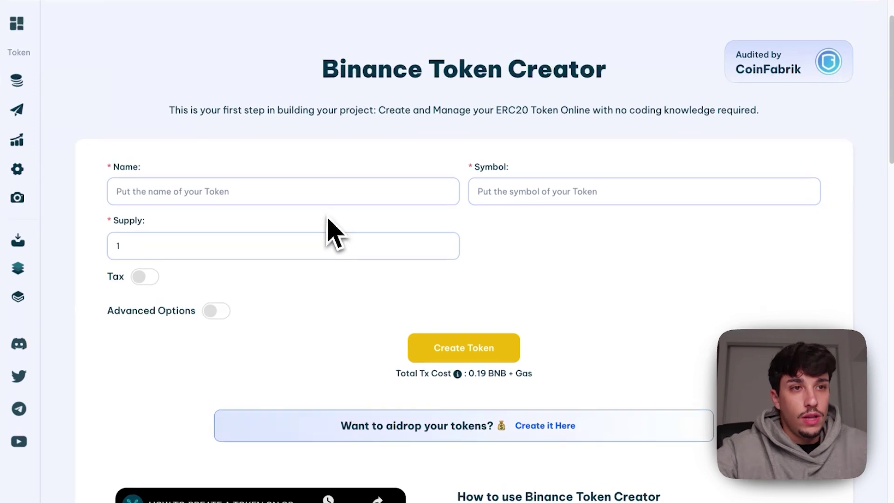
scroll(457, 223, up, 1)
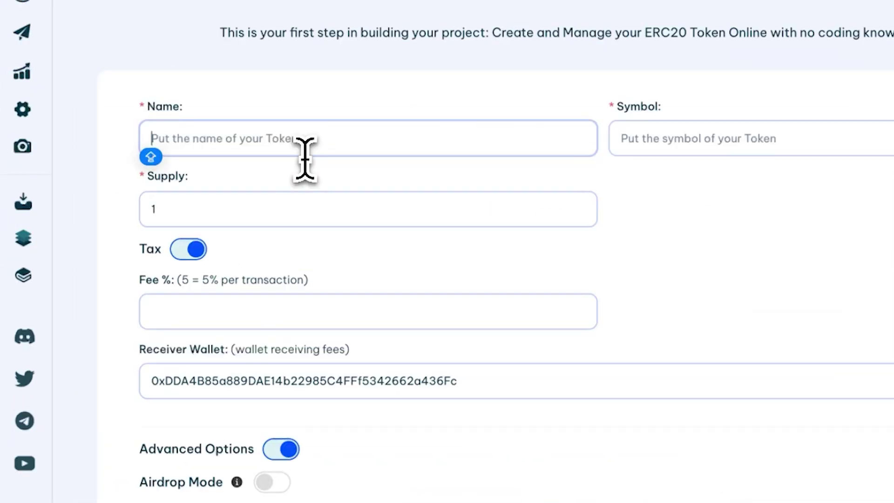
text(G)
text(E)
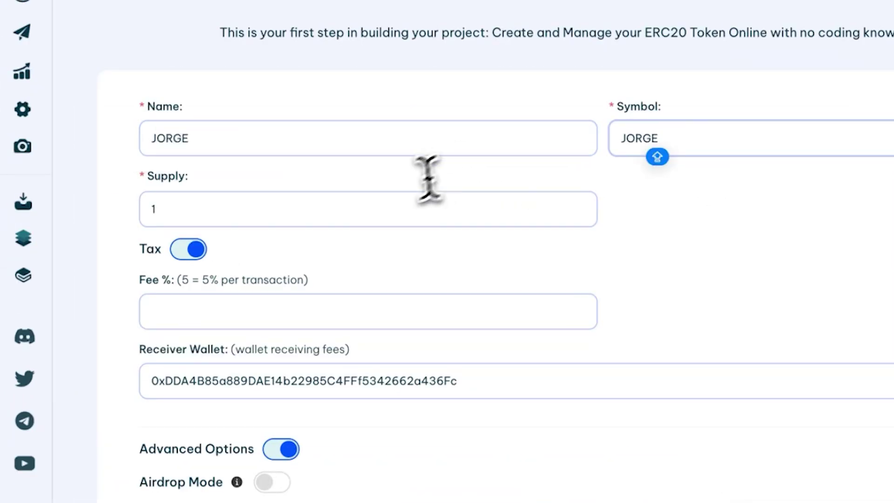
click(403, 199)
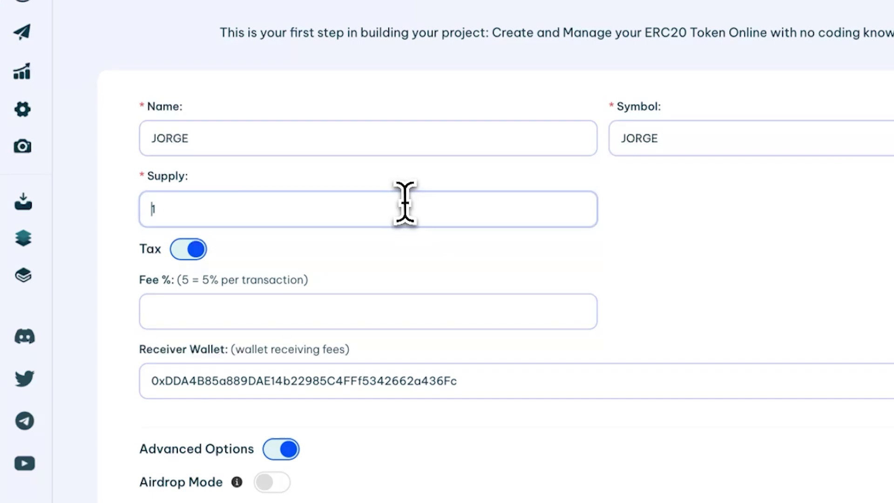
text(1000)
text(0000)
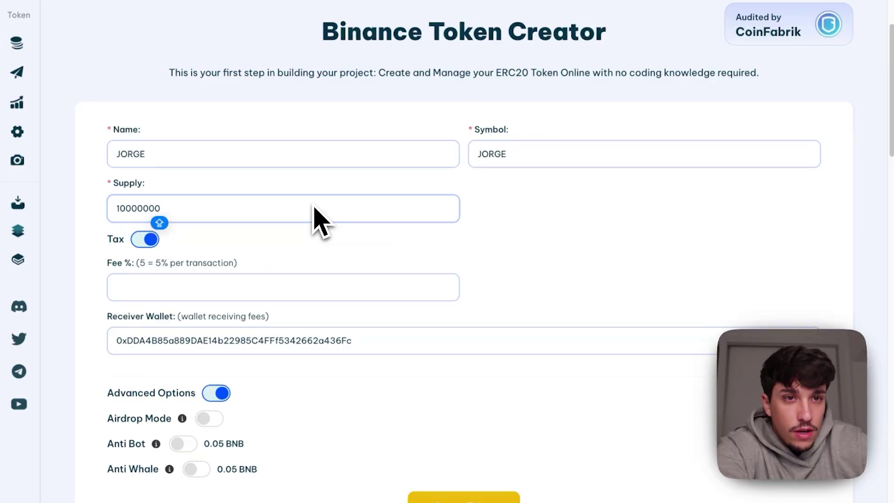
text(00)
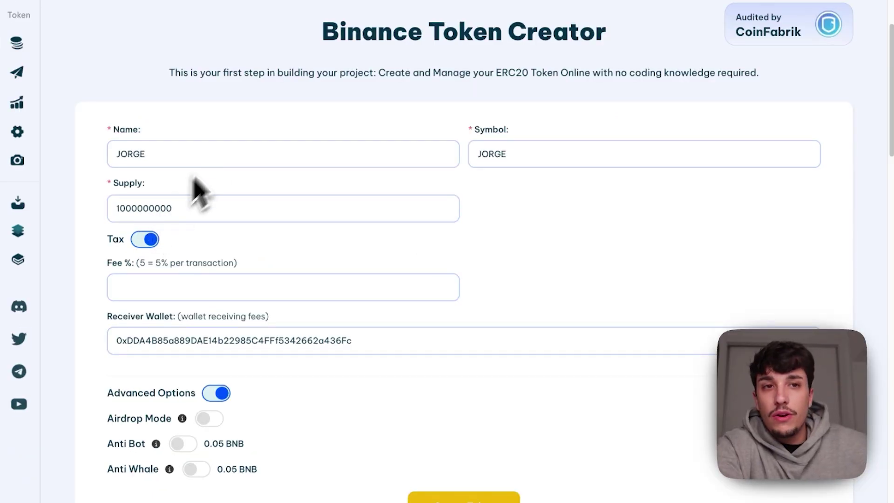
- Turn on the transaction tax and set the fee to 4%
scroll(229, 158, down, 3)
scroll(259, 186, up, 3)
click(217, 268)
drag(110, 225, 123, 226)
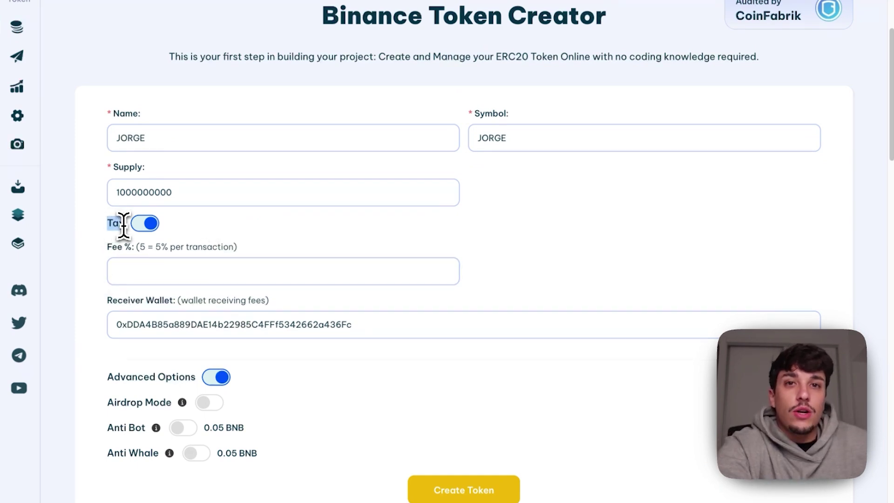
click(191, 279)
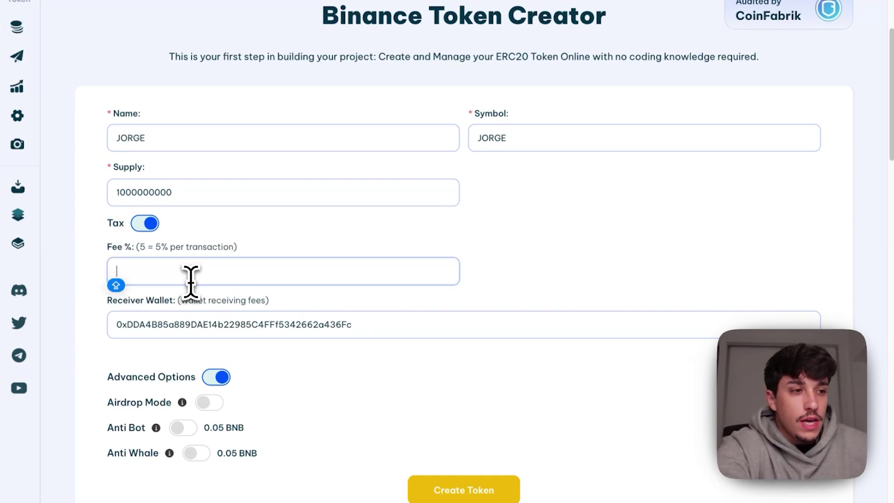
text(4)
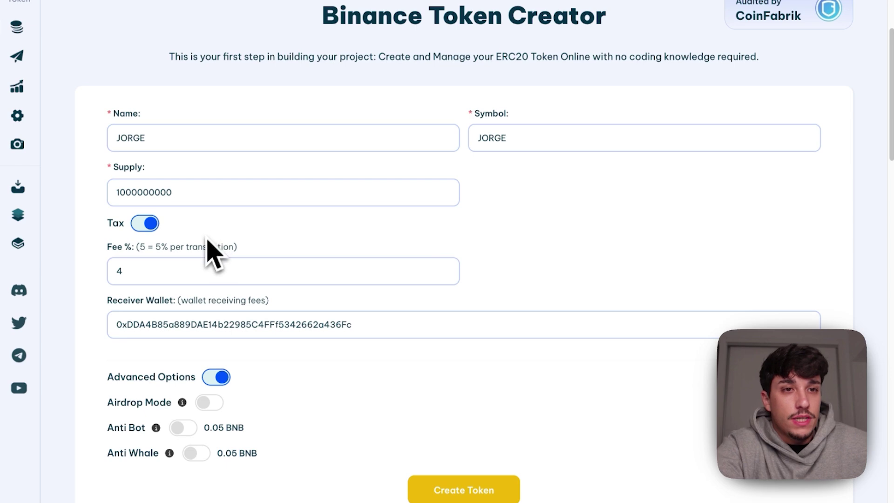
scroll(212, 251, down, 1)
scroll(208, 264, down, 1)
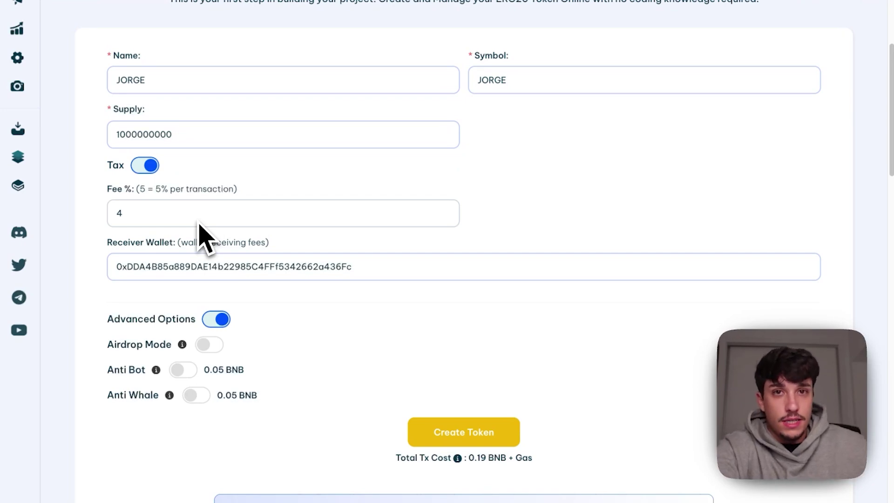
- Select the fee receiver wallet address
drag(118, 267, 402, 293)
click(371, 272)
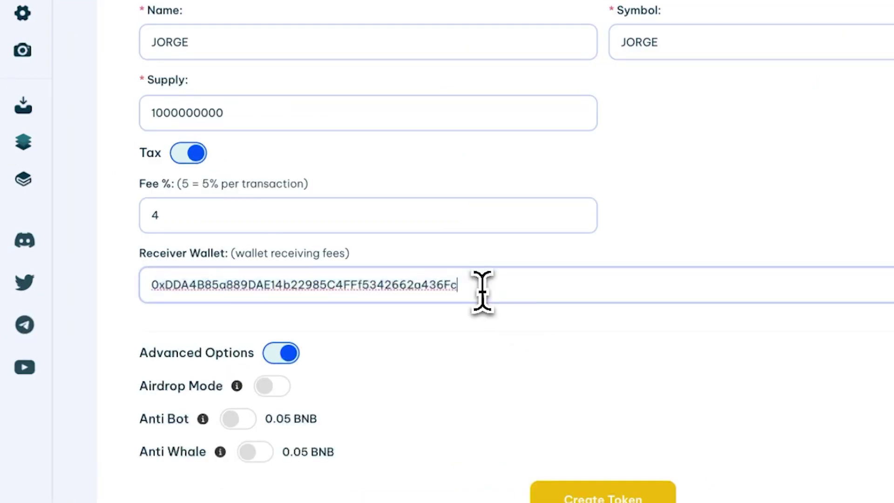
drag(482, 291, 148, 281)
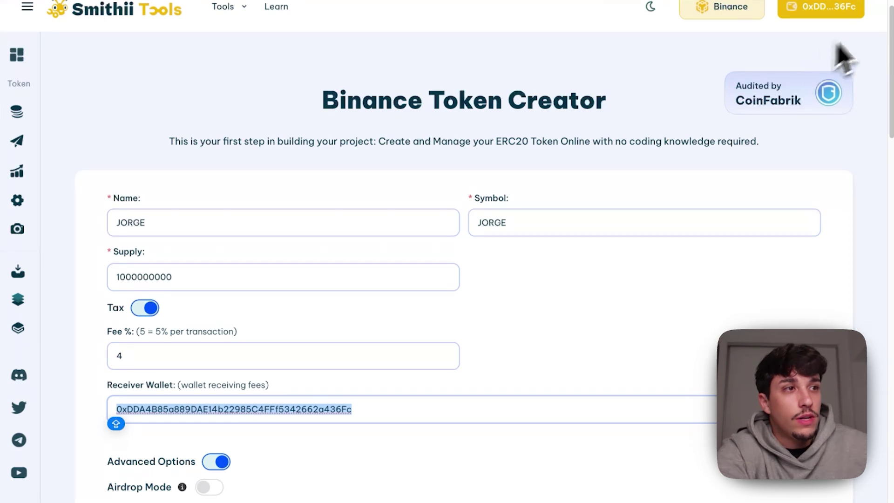
scroll(349, 174, down, 9)
scroll(359, 233, up, 5)
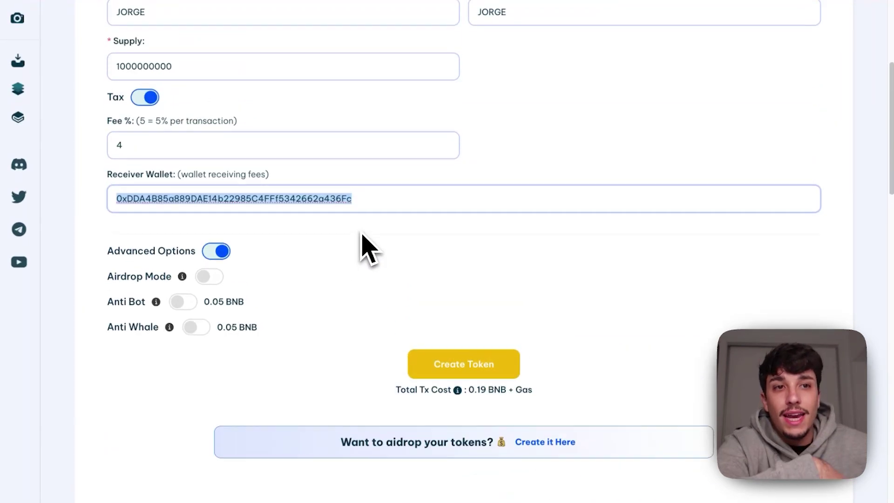
scroll(368, 249, up, 1)
click(370, 275)
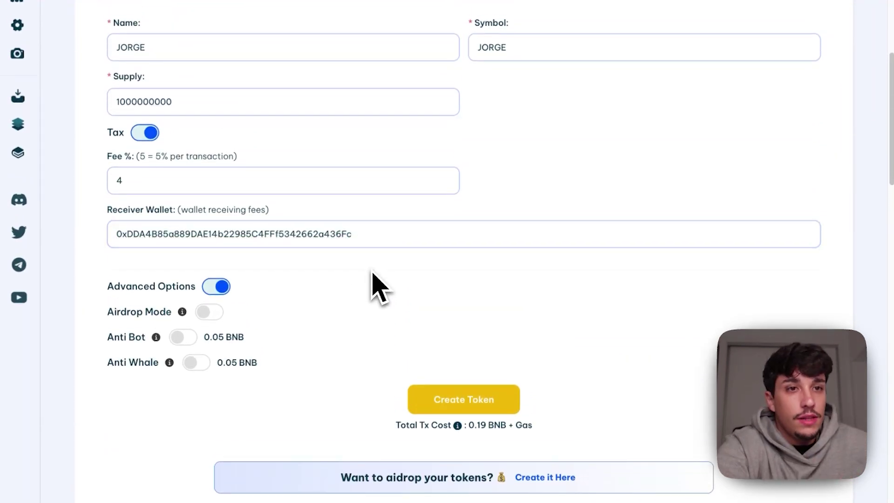
- Toggle Airdrop Mode on and back off while reviewing its explanation
scroll(141, 261, down, 1)
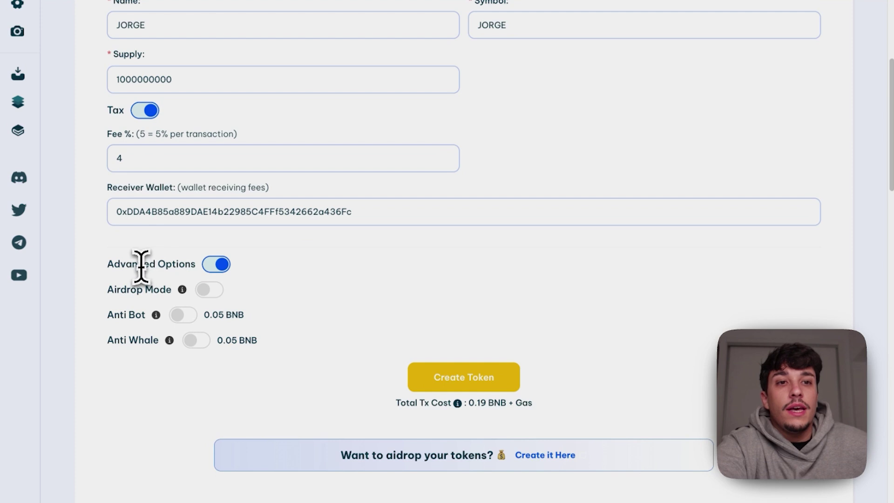
drag(108, 261, 157, 262)
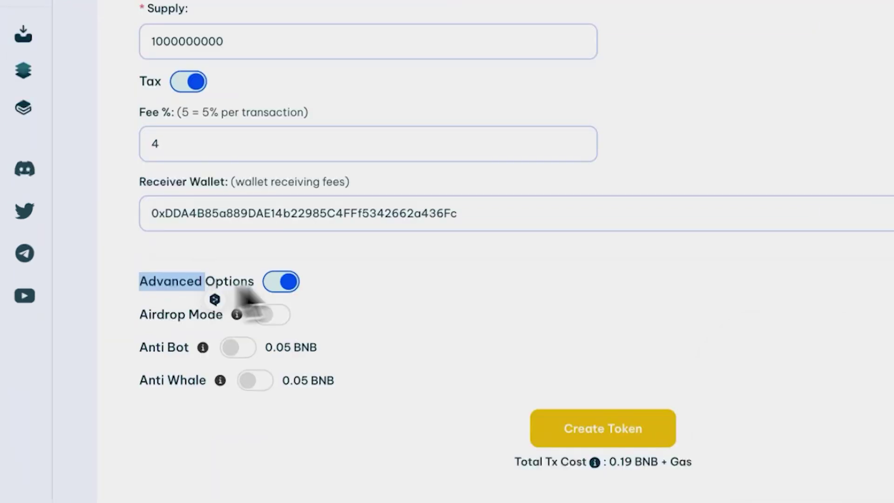
click(242, 293)
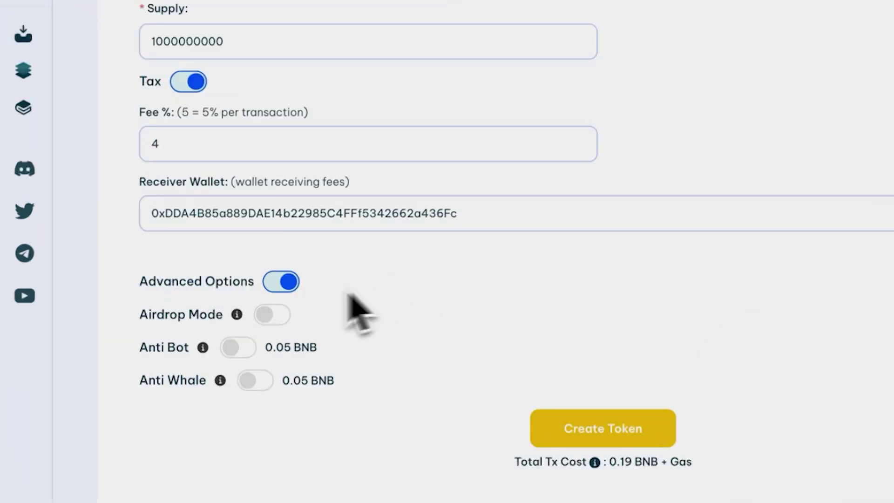
scroll(326, 314, down, 1)
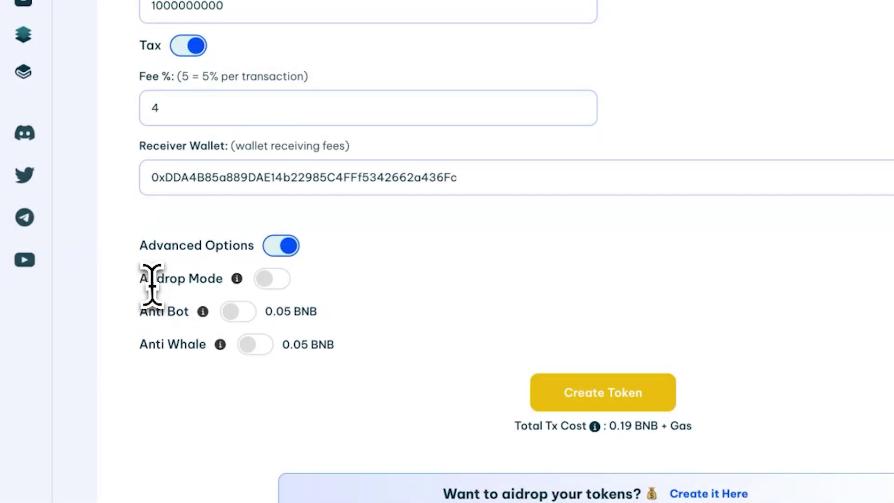
drag(137, 276, 234, 288)
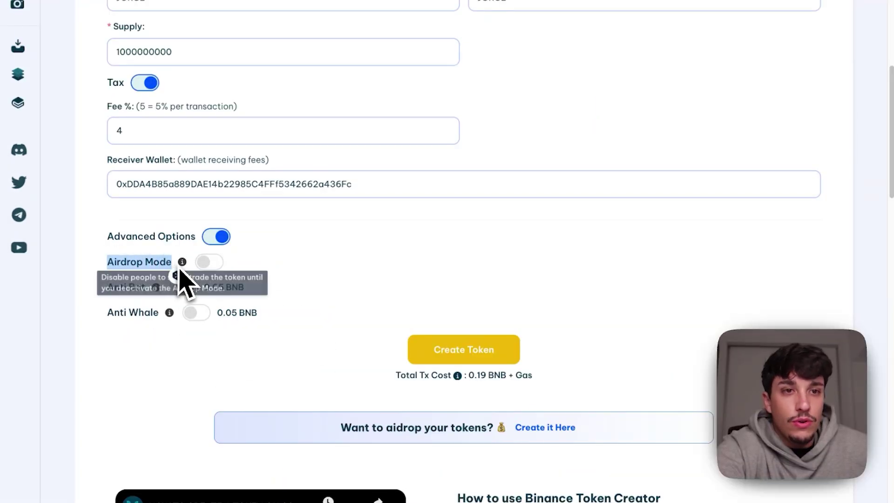
click(186, 267)
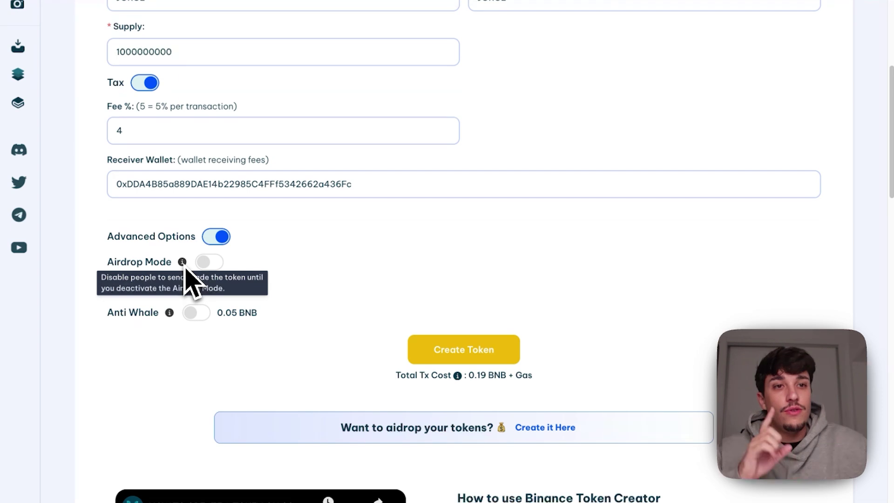
click(205, 263)
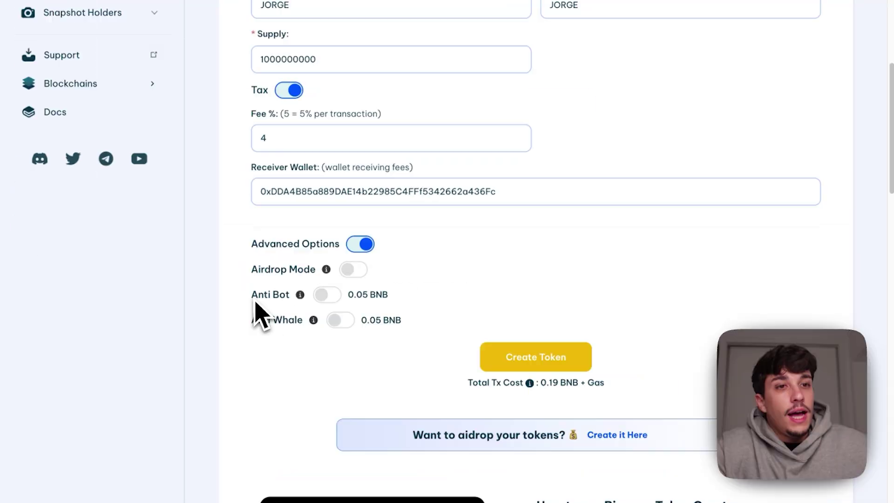
- Leave Anti Bot off and switch Anti Whale protection on
drag(252, 294, 296, 313)
click(319, 301)
mouse_move(307, 298)
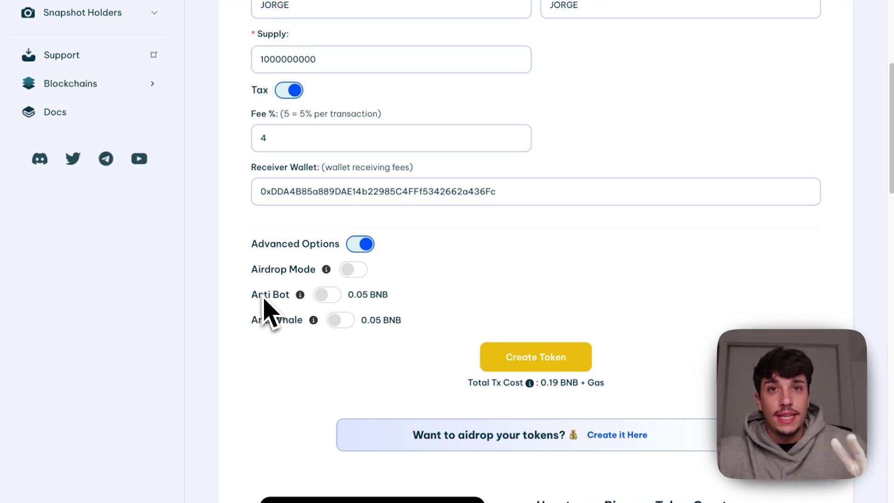
drag(264, 303, 286, 304)
click(275, 298)
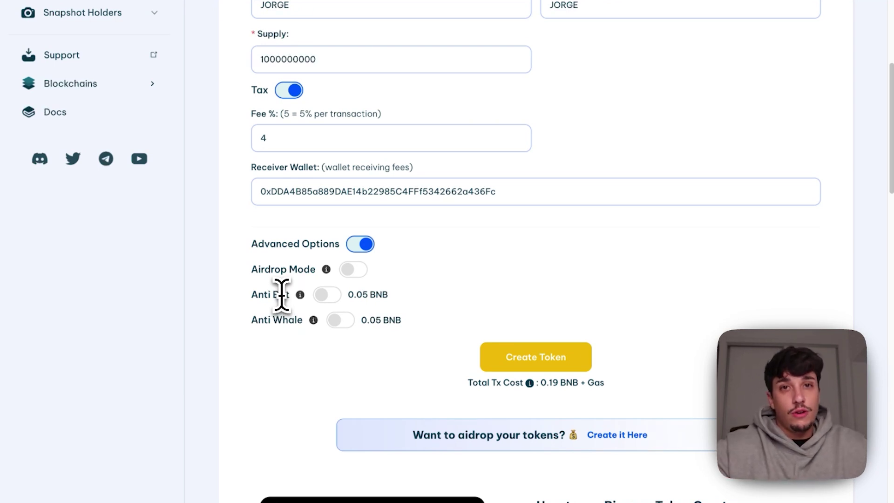
scroll(317, 280, down, 1)
click(342, 275)
- Set the per-trade token limit to 10000000 with 1 hour between trades
scroll(344, 279, down, 2)
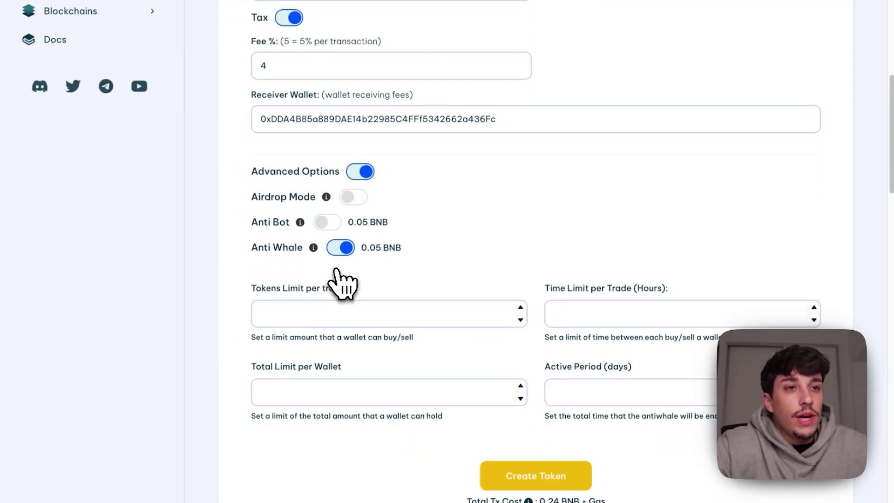
scroll(342, 282, down, 1)
click(426, 338)
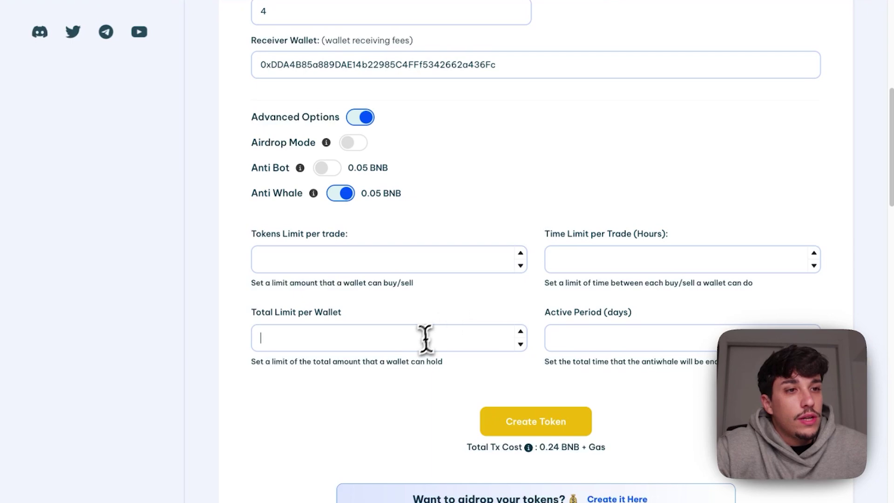
drag(252, 233, 353, 237)
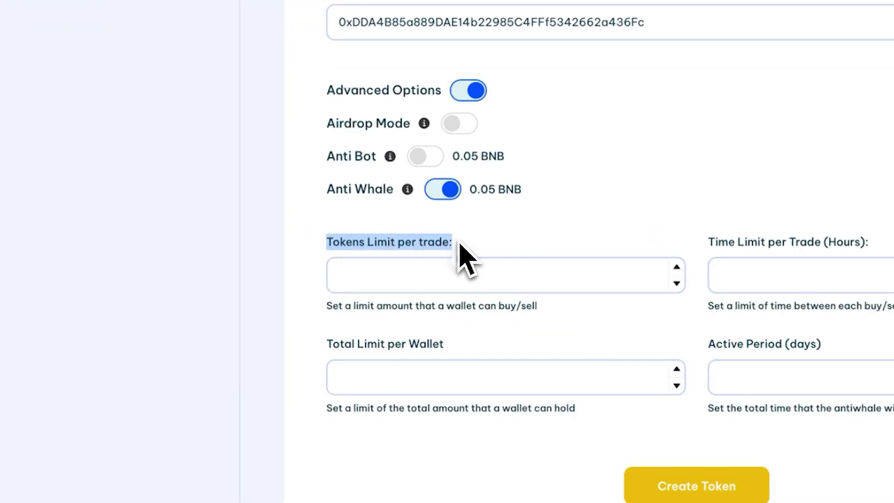
click(460, 245)
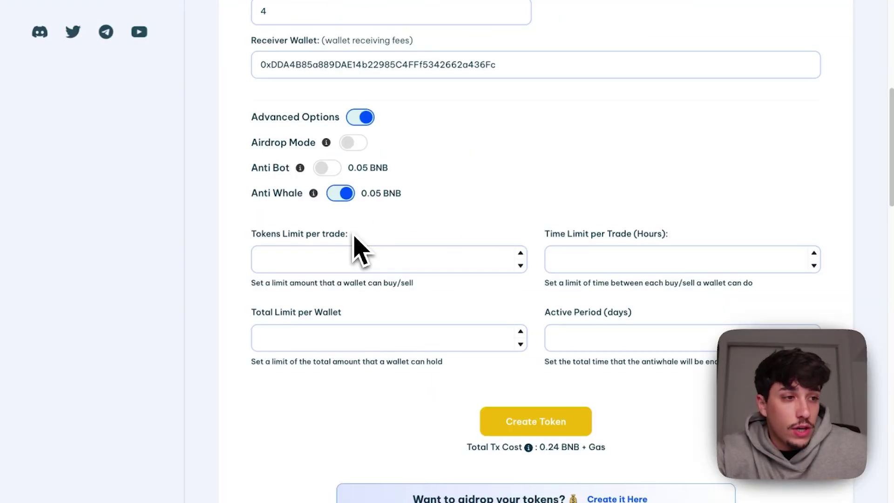
click(335, 260)
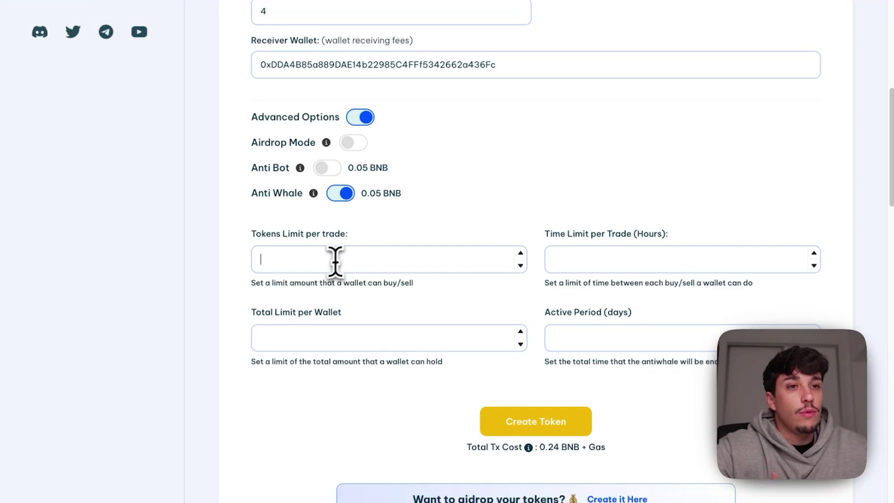
text(1000)
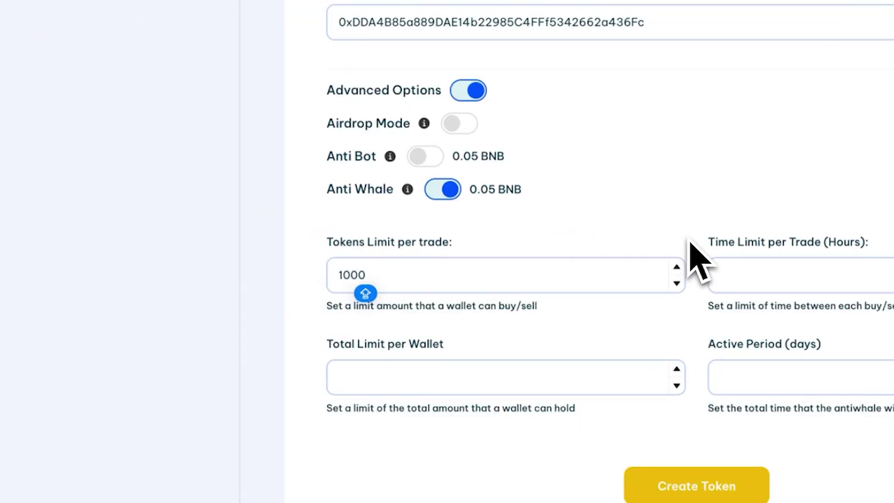
text(0000)
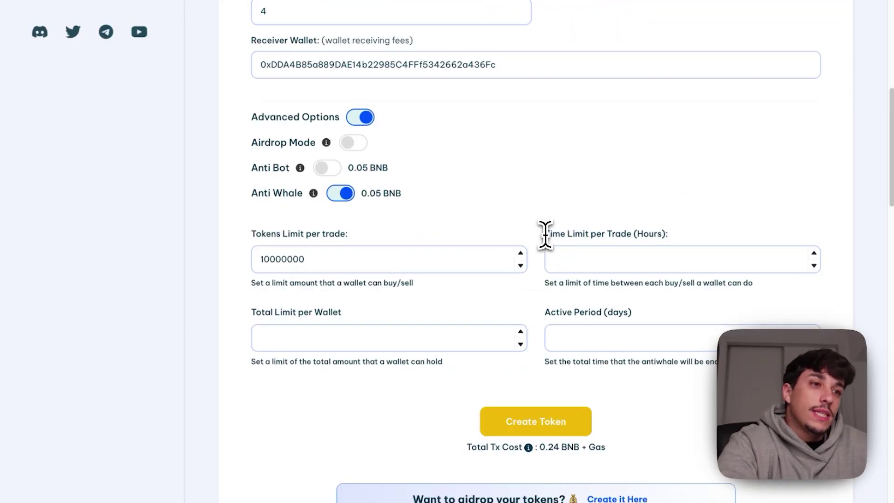
drag(545, 235, 651, 231)
click(611, 256)
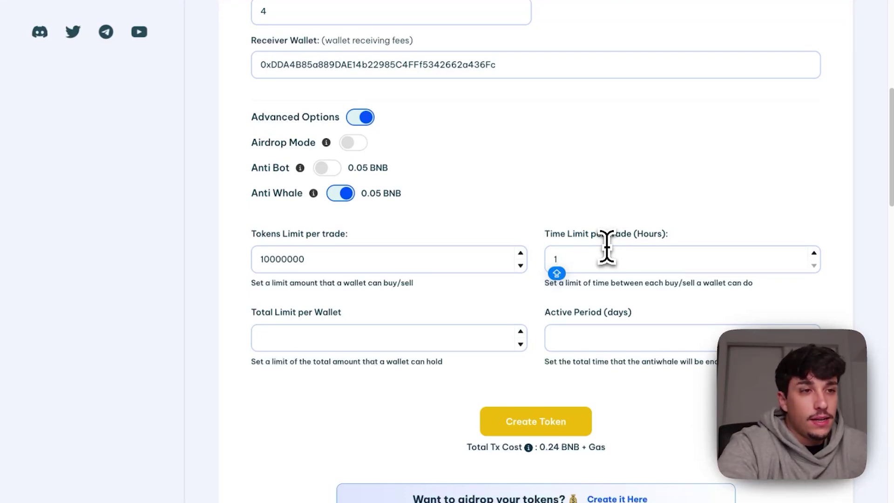
- Set the per-wallet limit to 10000000 and the active period to 7 days
click(394, 344)
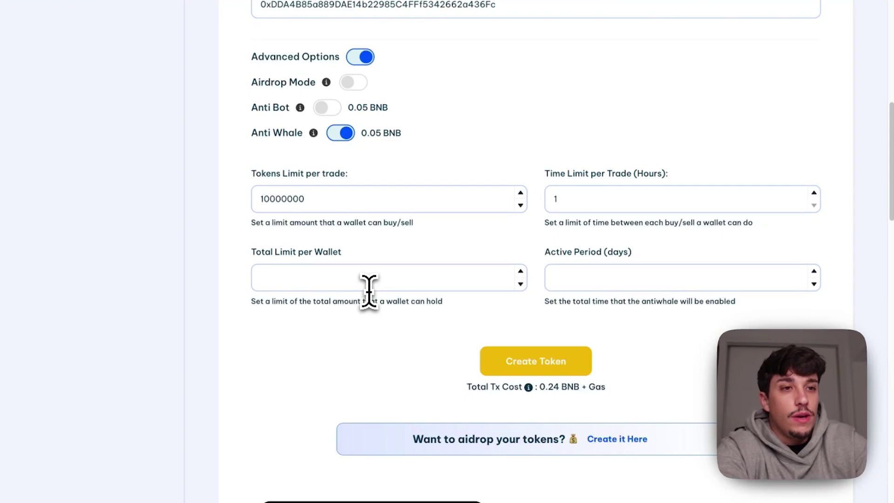
click(380, 282)
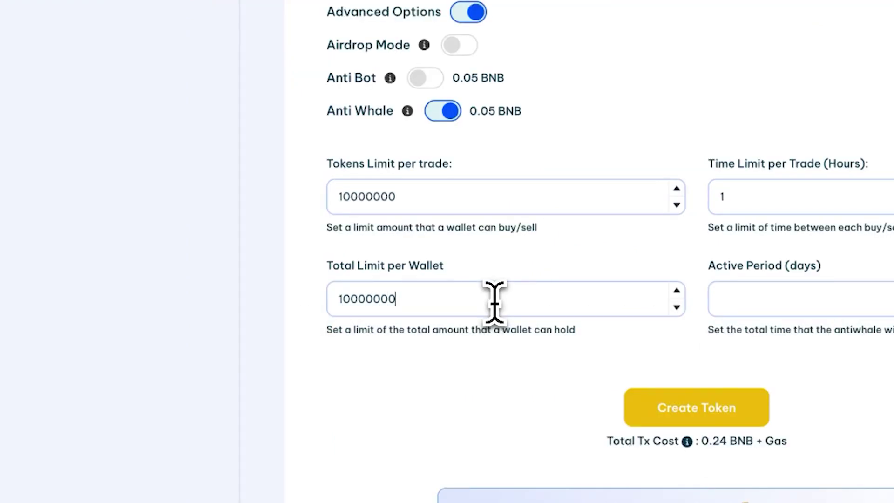
drag(708, 266, 818, 265)
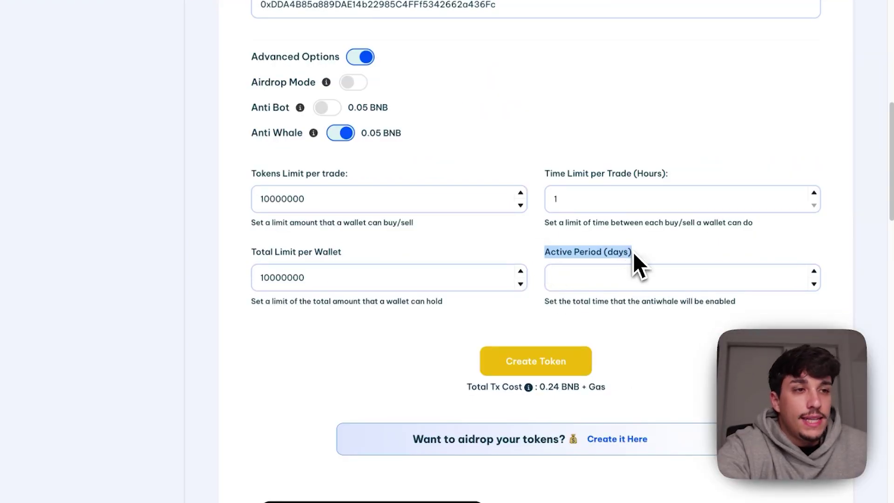
drag(603, 252, 557, 254)
click(603, 254)
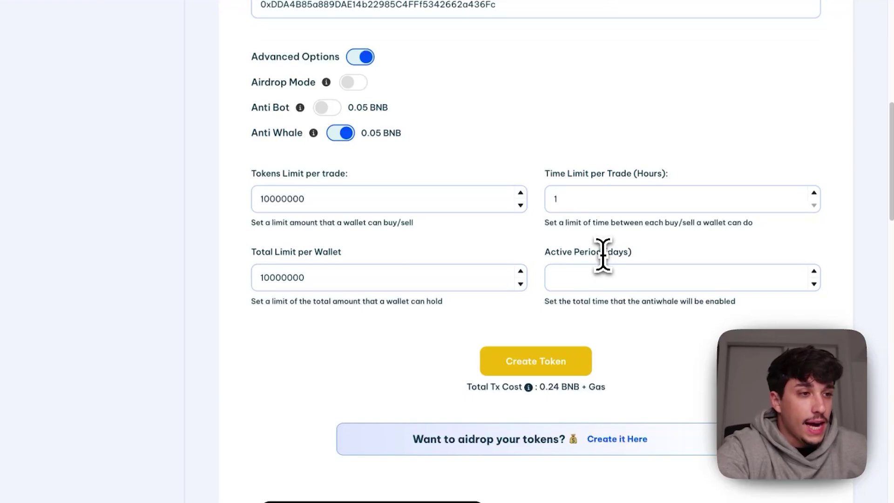
click(609, 290)
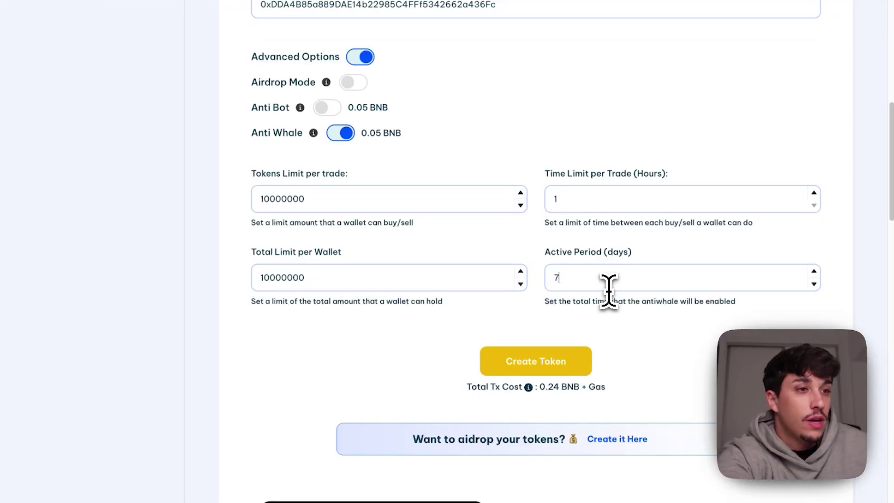
scroll(354, 263, up, 1)
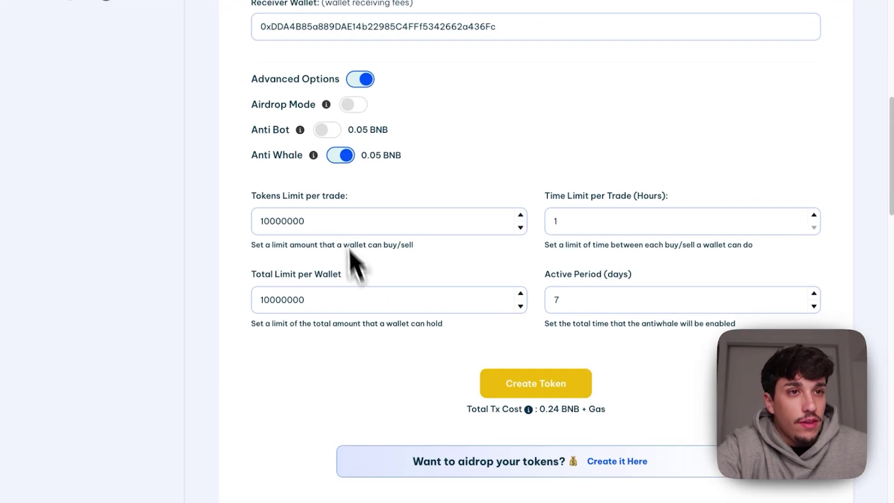
scroll(372, 186, up, 3)
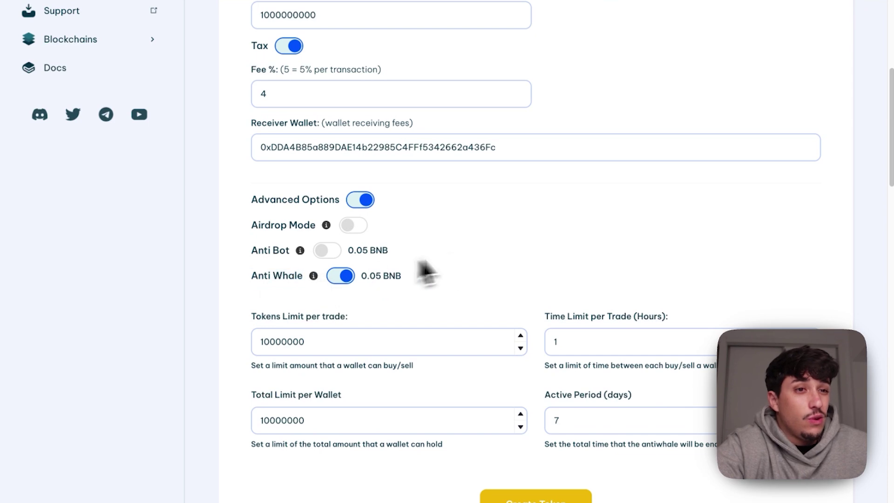
- Review the 0.24 BNB + gas total cost and start token creation
scroll(421, 269, down, 6)
scroll(565, 259, up, 1)
drag(464, 251, 603, 253)
drag(540, 251, 559, 254)
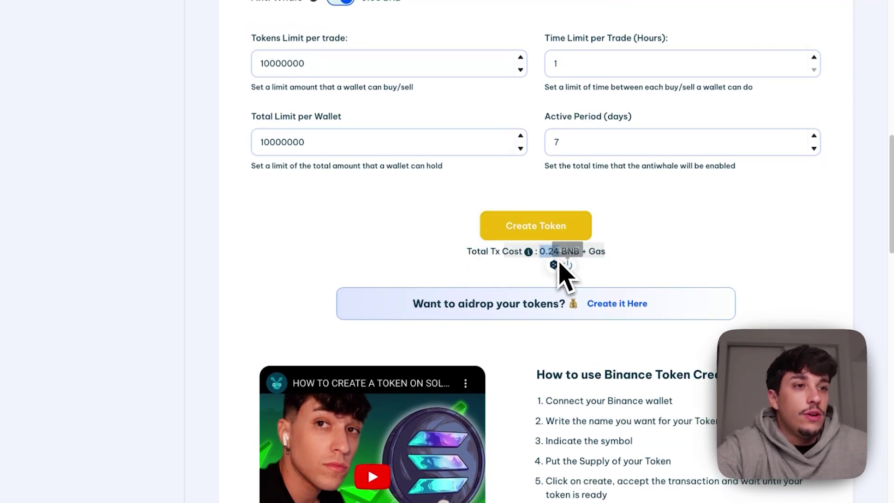
scroll(624, 281, up, 2)
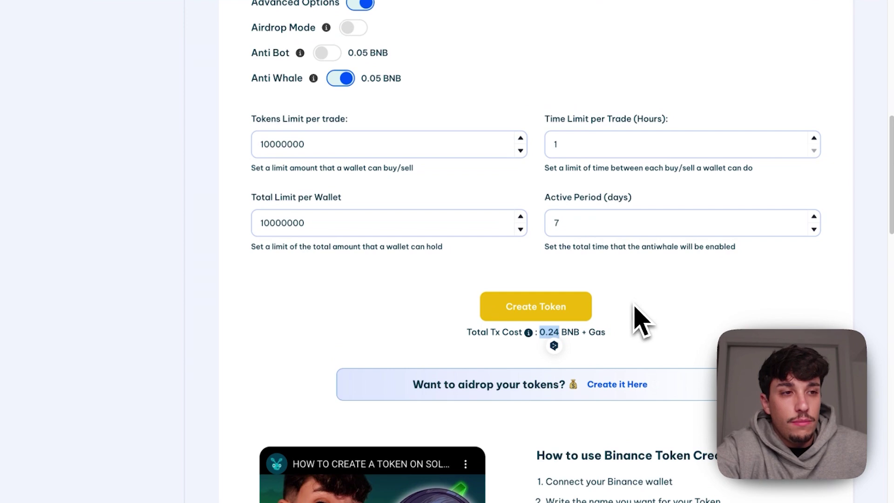
scroll(638, 323, up, 3)
click(528, 393)
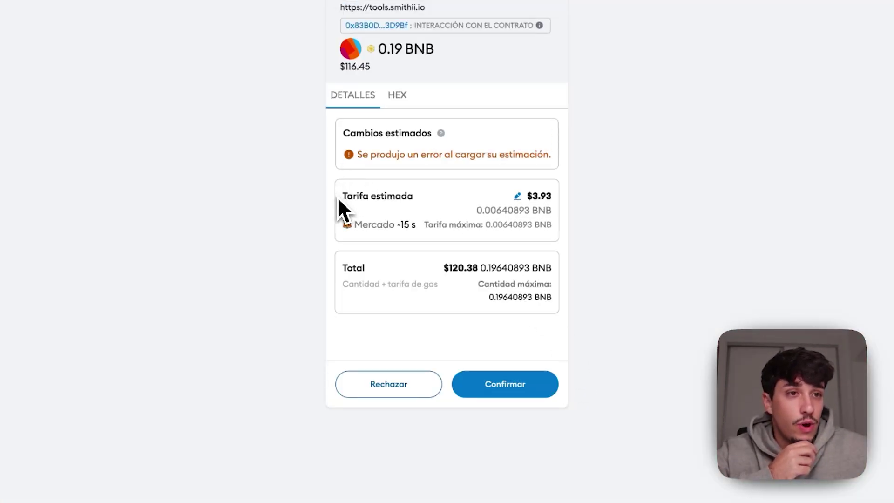
- Check the estimated fee with gas and approve the creation transaction in MetaMask
drag(338, 200, 514, 205)
click(535, 194)
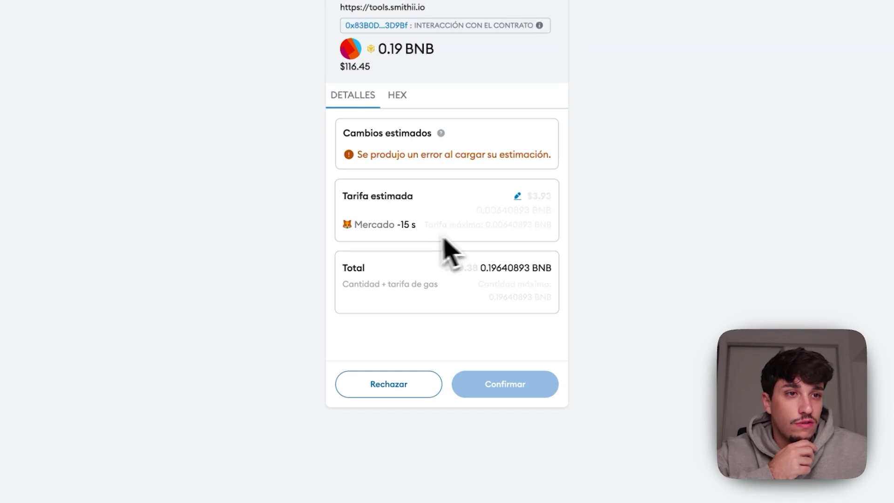
drag(349, 269, 498, 267)
click(500, 269)
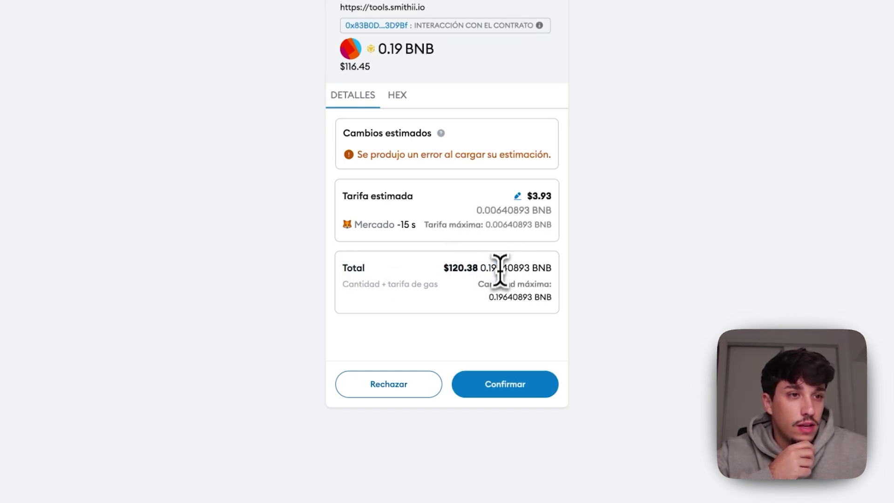
click(514, 387)
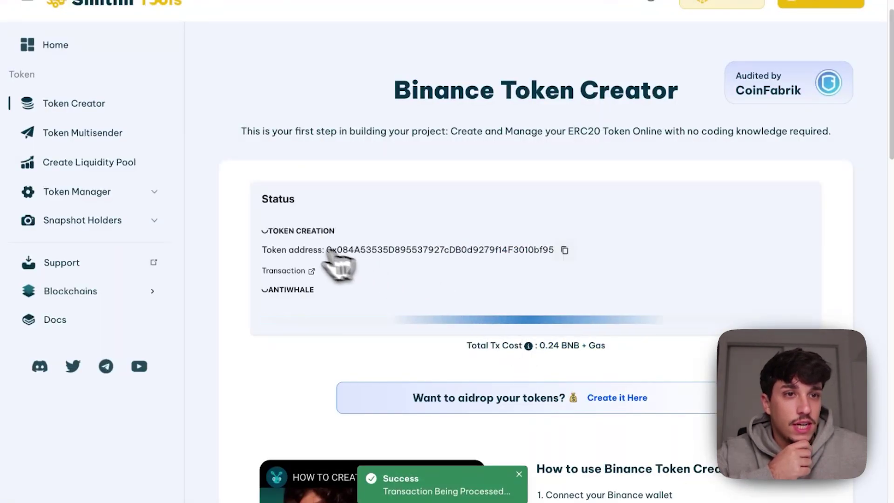
- Confirm token creation and Anti Whale setup completed, then select the new token address
drag(269, 231, 334, 231)
drag(317, 293, 274, 292)
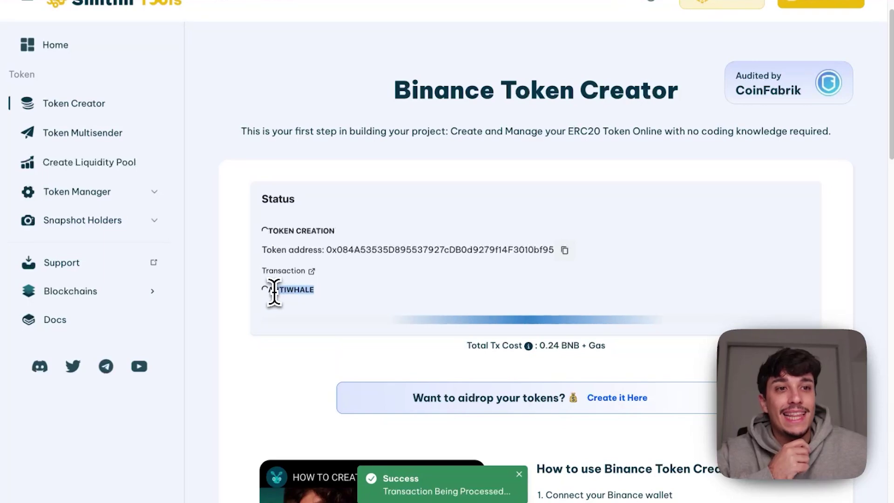
click(274, 292)
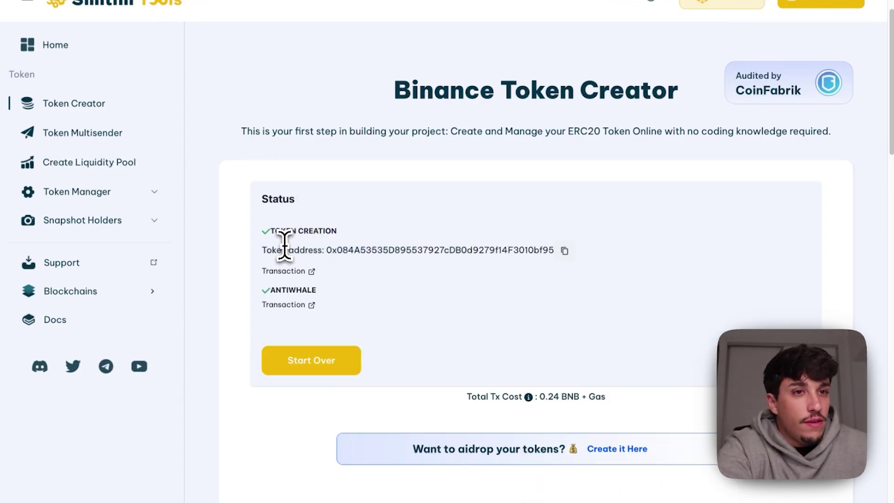
drag(262, 250, 428, 251)
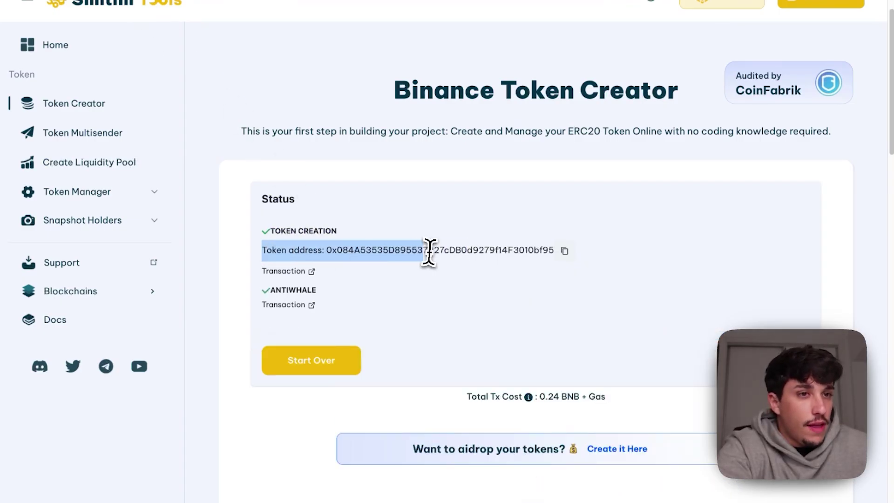
- Search BscScan for the token address and open the JORGE (JORGE) token page
click(564, 251)
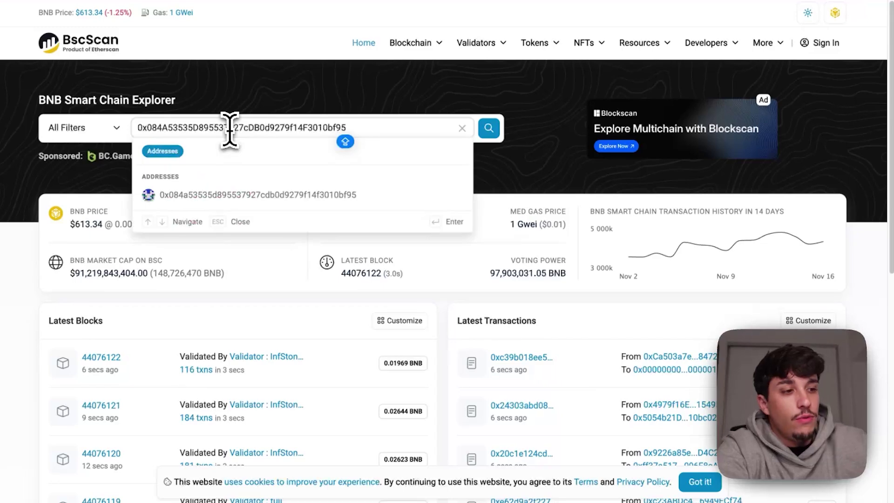
key(Return)
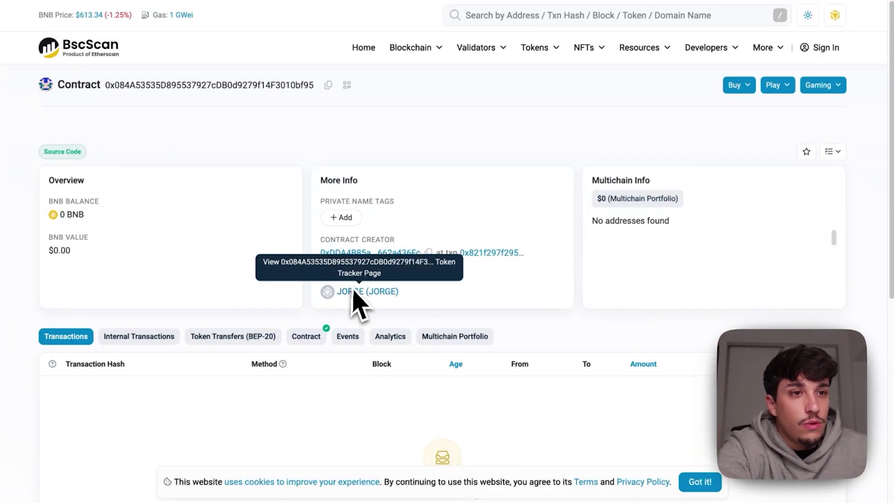
click(349, 292)
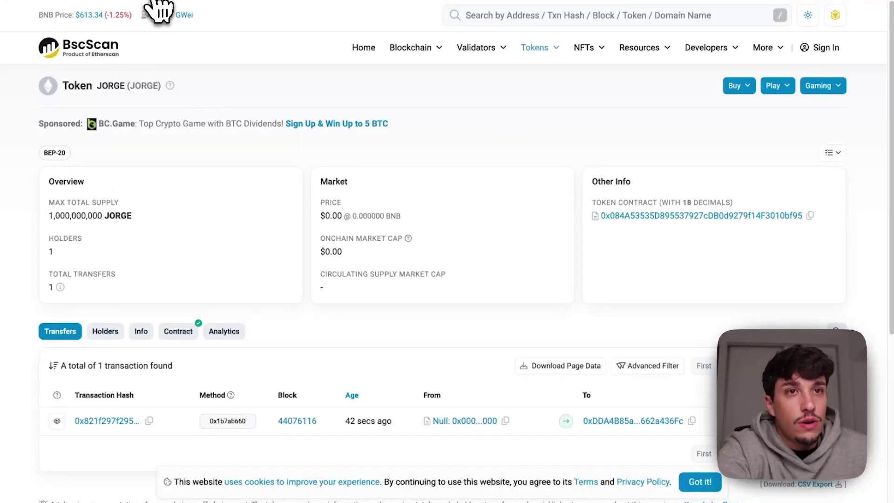
scroll(247, 223, down, 1)
scroll(246, 223, up, 1)
double_click(108, 85)
double_click(141, 86)
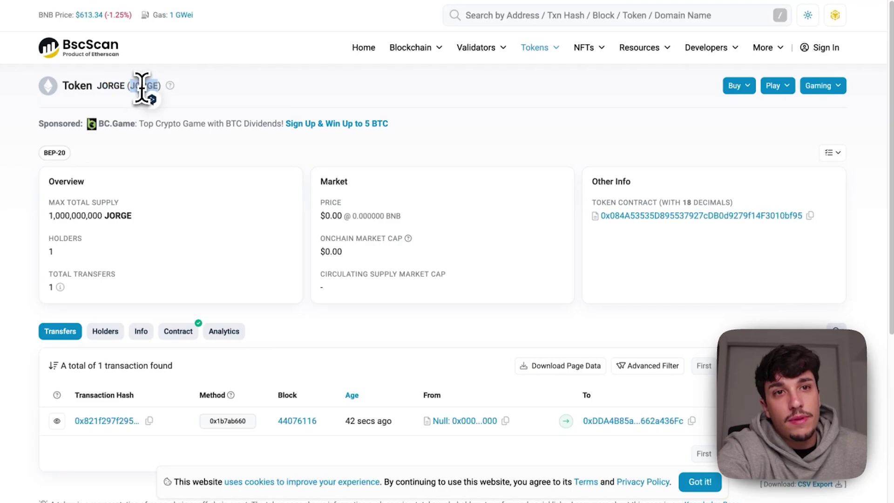
click(54, 213)
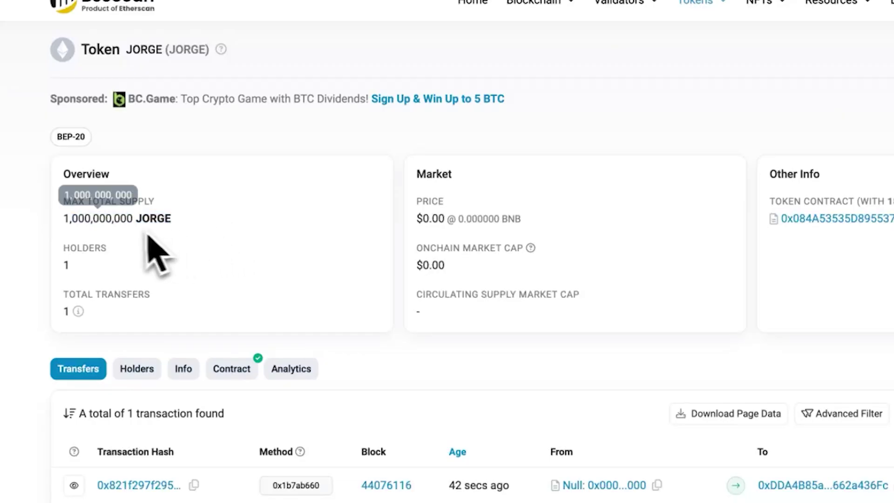
- Review the token's holder count on the overview
drag(70, 243, 88, 296)
click(108, 320)
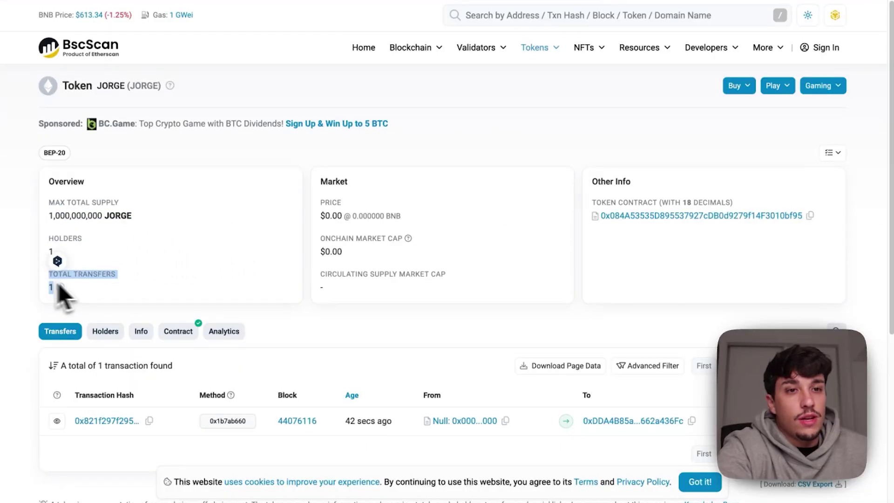
click(60, 291)
scroll(256, 291, down, 3)
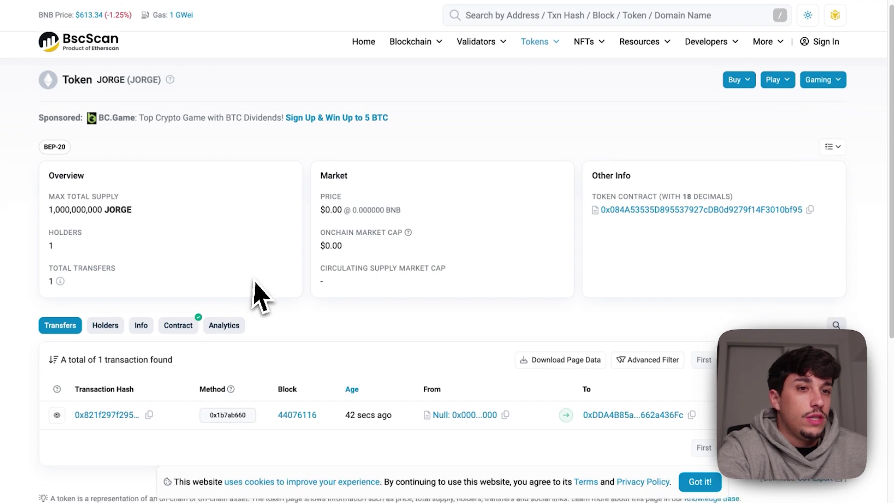
scroll(259, 292, up, 2)
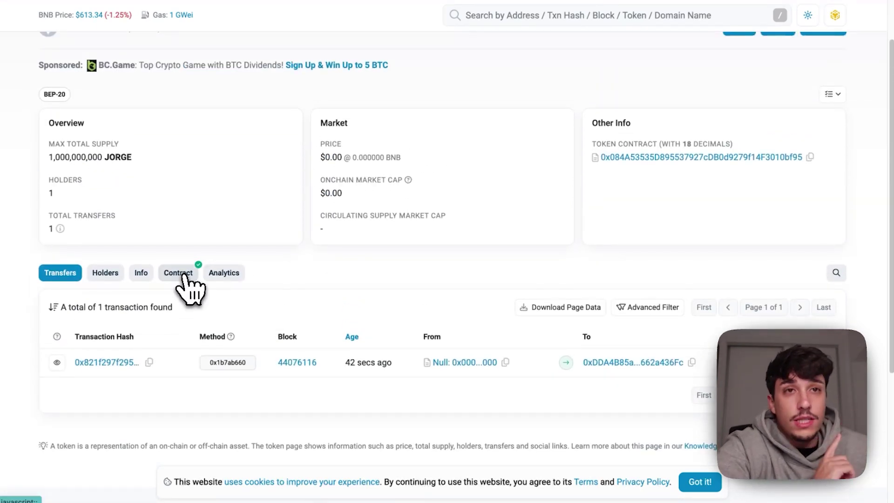
- View the contract source code on the Contract tab, then browse the token options menu
click(182, 275)
scroll(274, 170, down, 3)
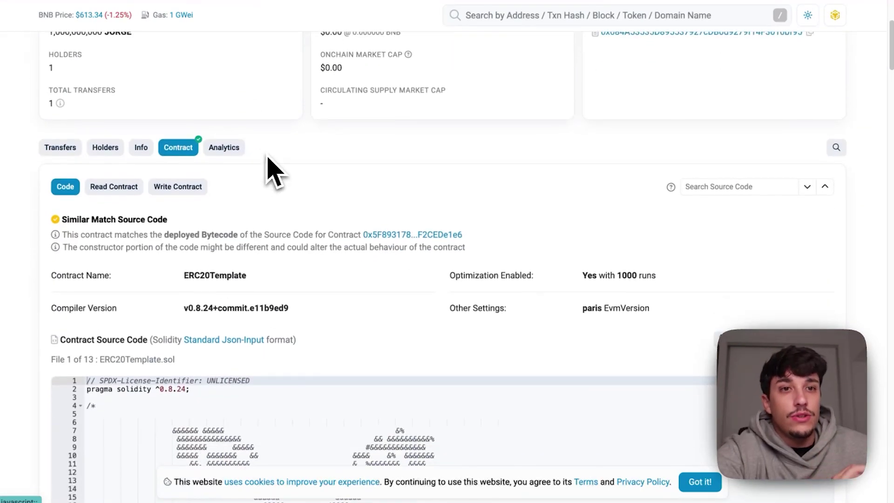
scroll(280, 191, down, 1)
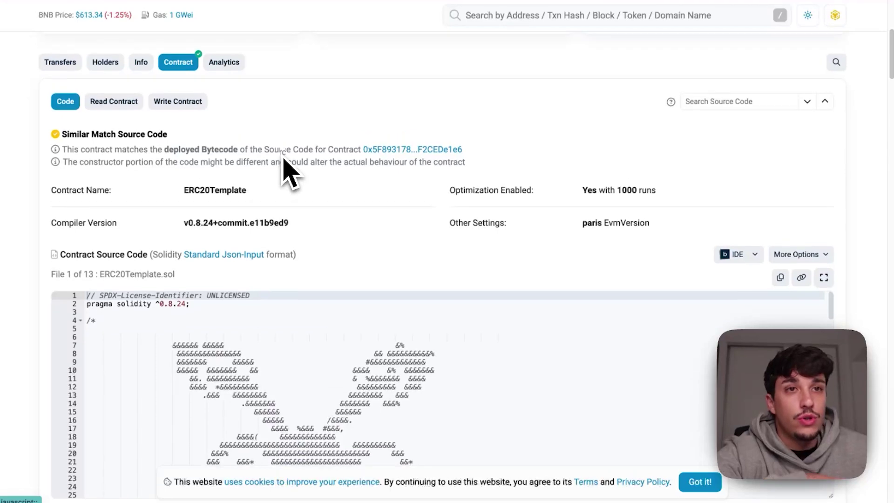
scroll(291, 165, up, 1)
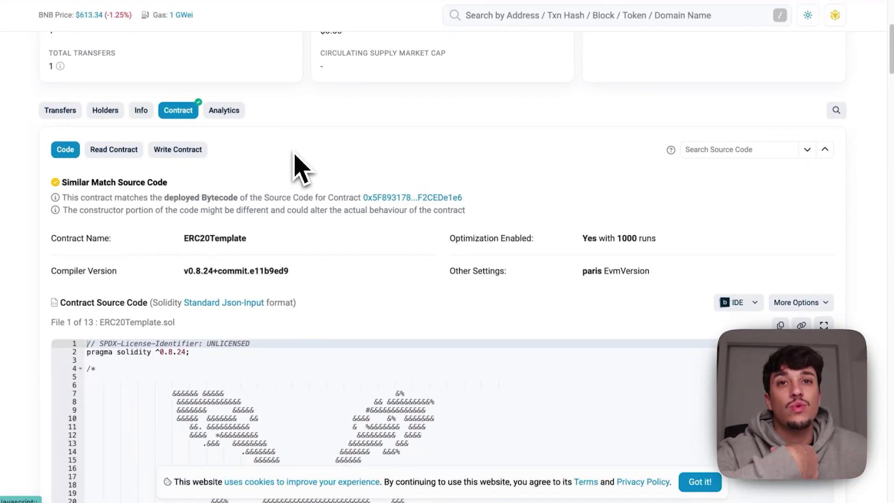
scroll(299, 175, up, 5)
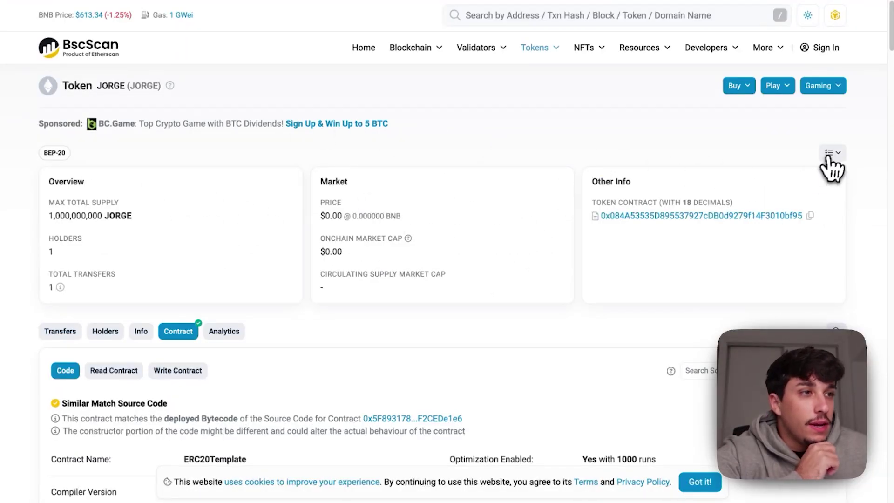
click(829, 156)
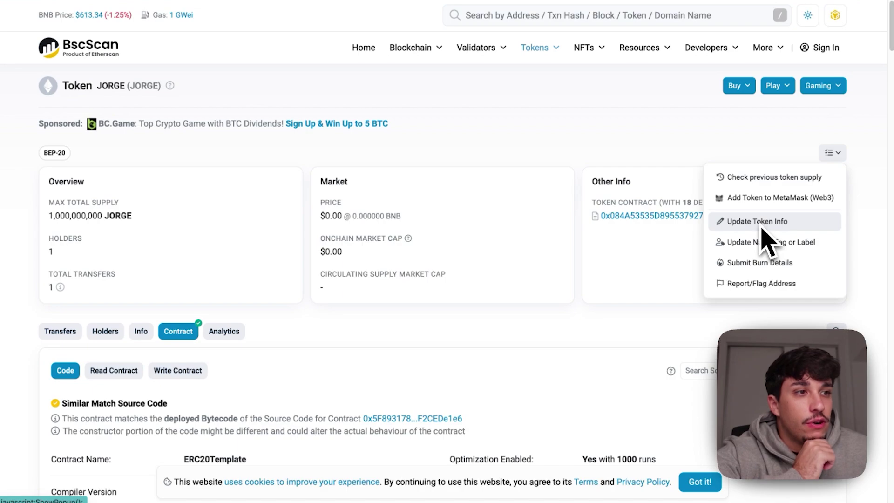
click(246, 162)
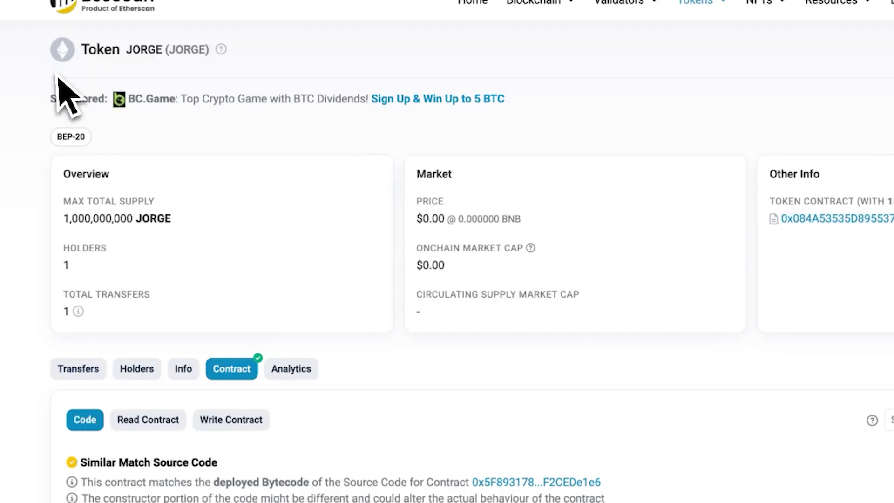
click(890, 229)
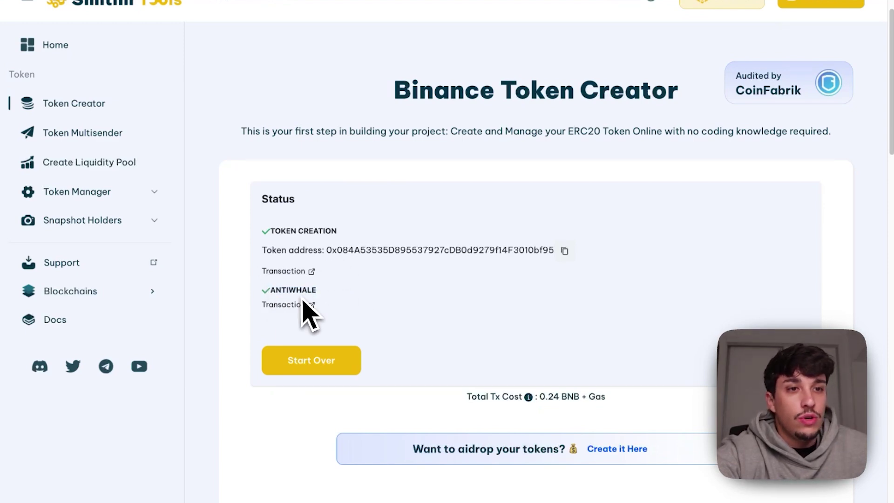
- Open Token Manager's settings manager and select the JORGE token
click(300, 356)
click(84, 193)
scroll(96, 208, down, 1)
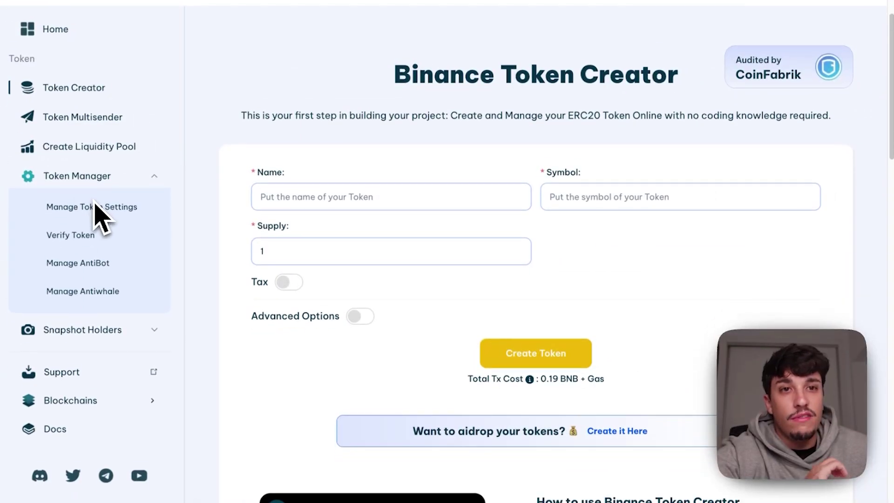
click(94, 207)
click(219, 243)
click(384, 103)
- Scroll through JORGE's settings down to the tax exemption section
scroll(261, 261, down, 7)
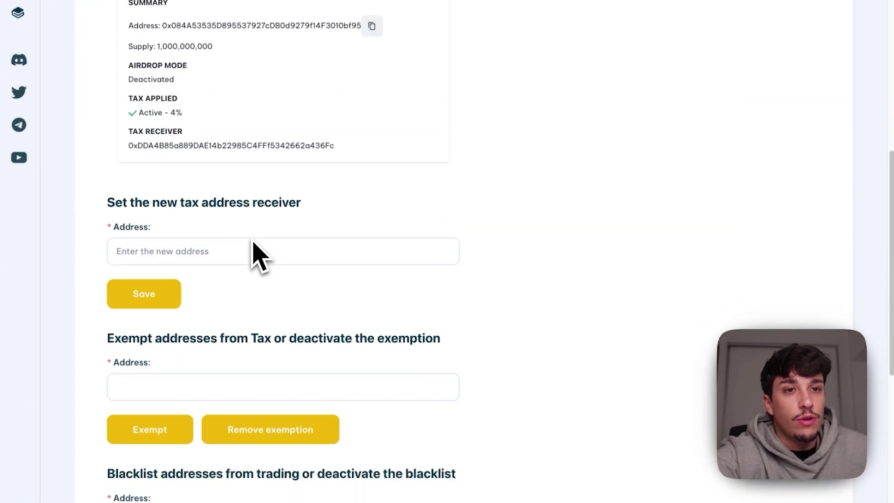
drag(296, 171, 98, 172)
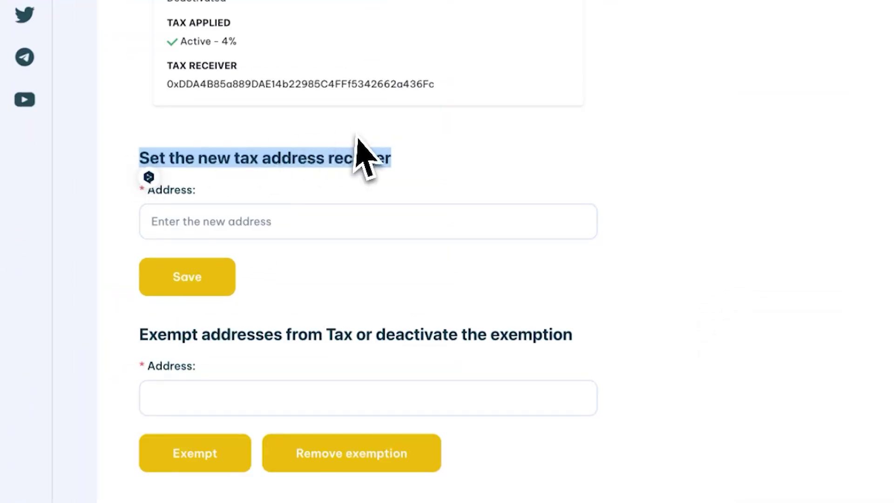
click(343, 156)
scroll(343, 151, down, 3)
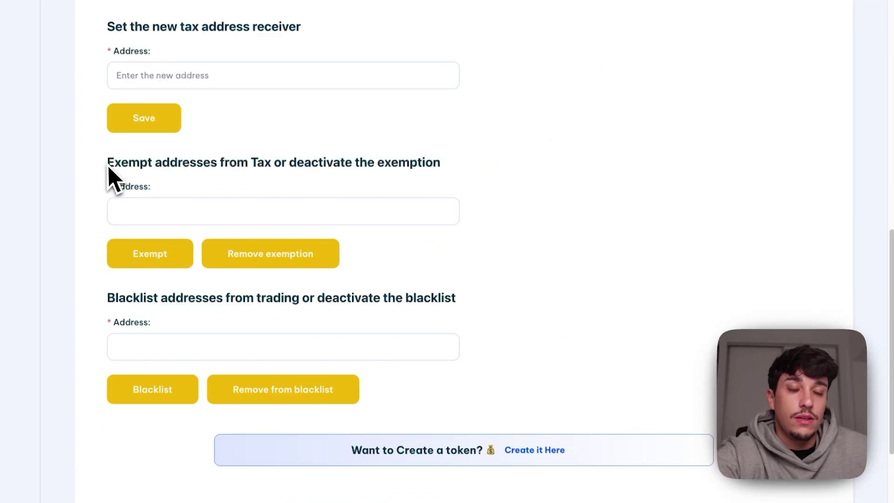
drag(109, 168, 296, 167)
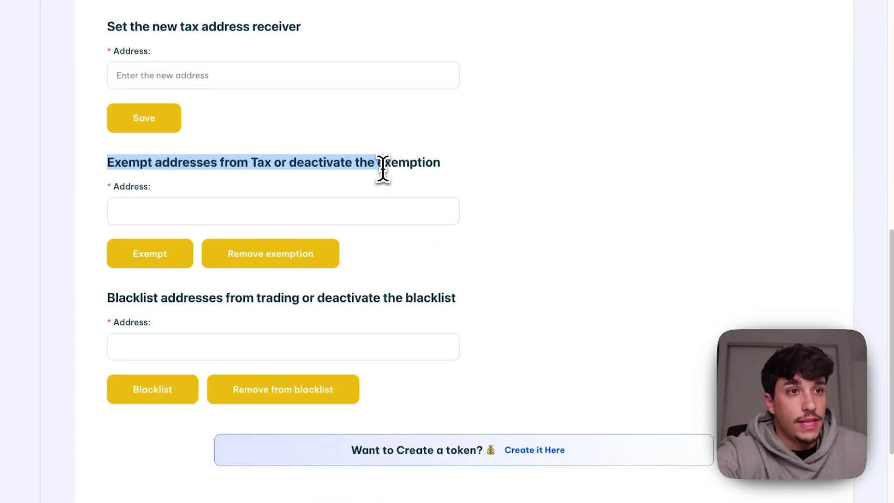
drag(383, 168, 383, 169)
scroll(331, 216, down, 1)
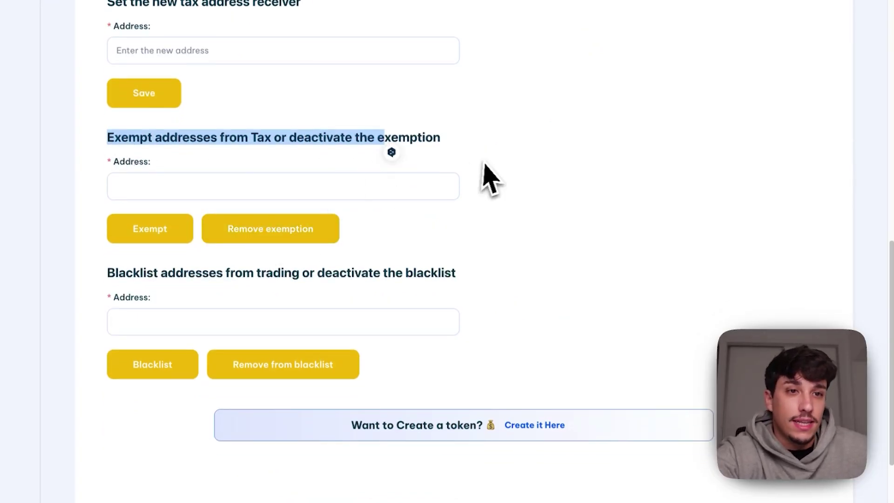
scroll(419, 200, down, 1)
- Review the blacklist and Enable or disable AntiBot sections
drag(100, 241, 359, 252)
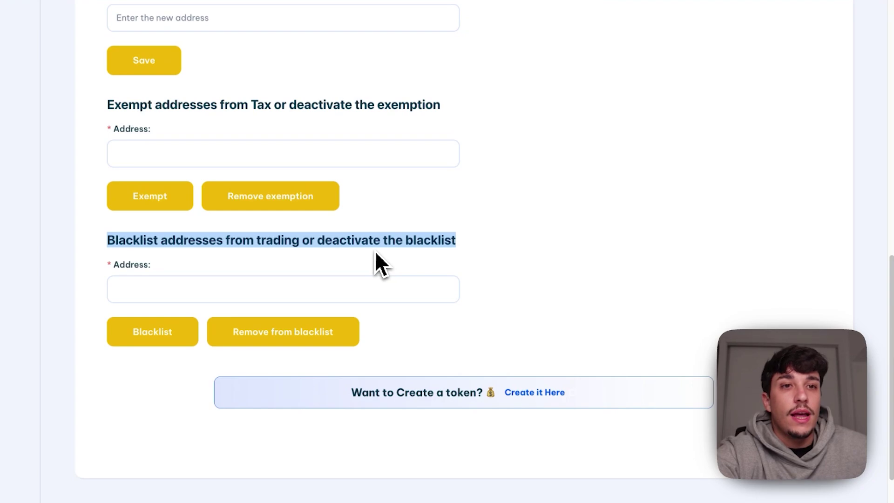
scroll(396, 263, up, 1)
click(487, 304)
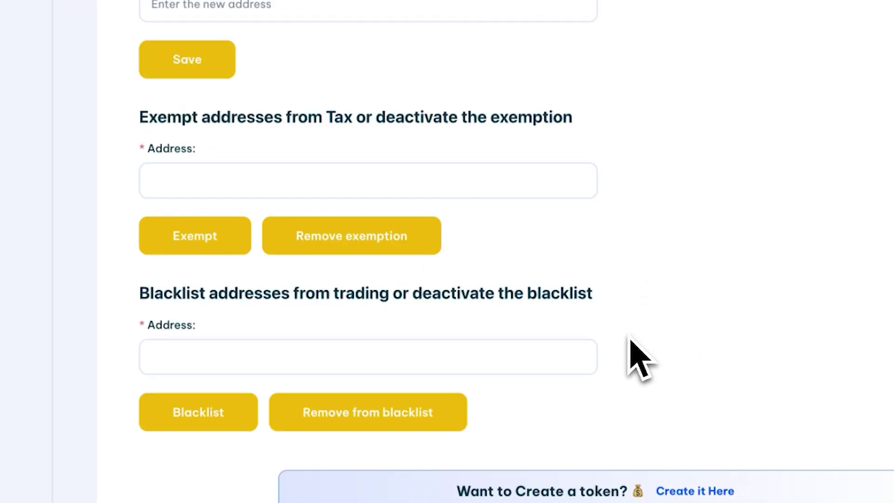
scroll(631, 343, up, 6)
scroll(633, 280, down, 9)
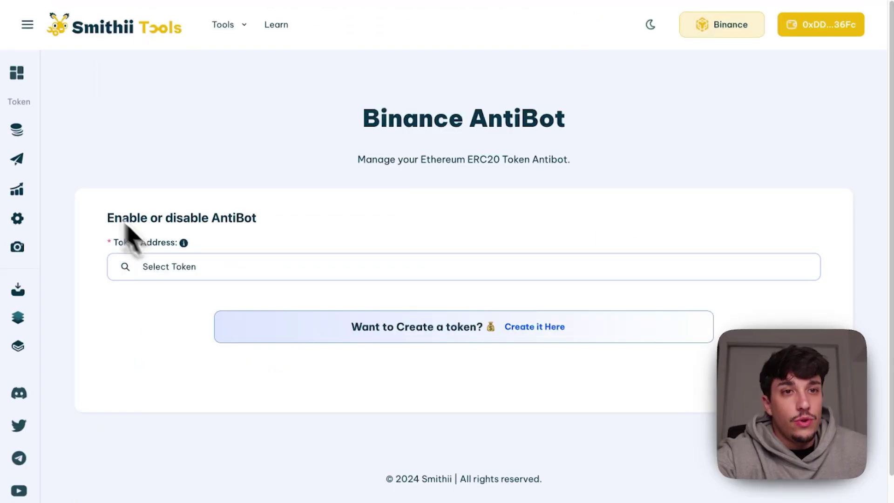
drag(108, 215, 257, 219)
click(292, 232)
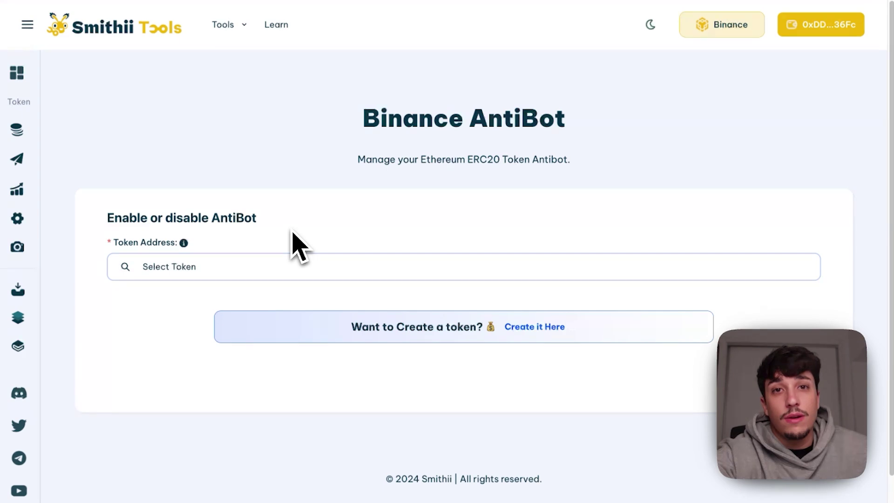
mouse_move(175, 253)
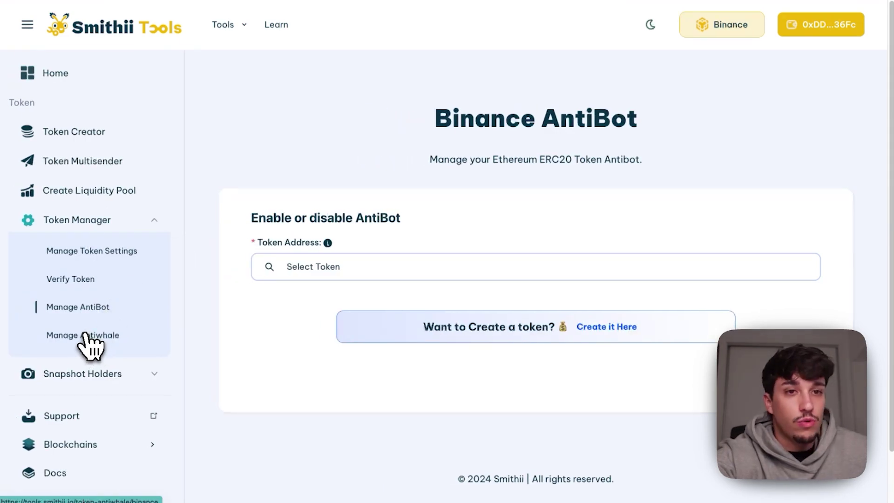
- Open Manage Antiwhale for JORGE and check its 10,000,000 per-trade and total limits
click(85, 335)
click(160, 248)
click(378, 107)
scroll(414, 185, down, 15)
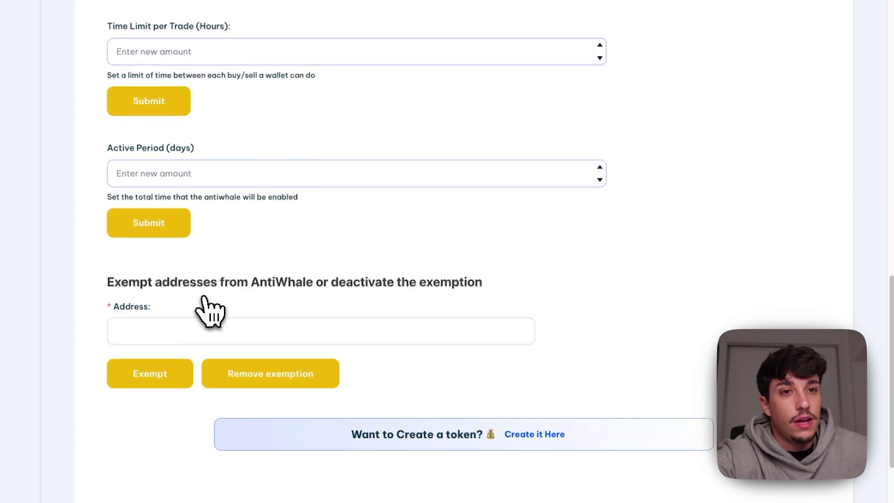
scroll(391, 339, up, 15)
drag(235, 318, 128, 233)
click(274, 329)
scroll(273, 329, up, 3)
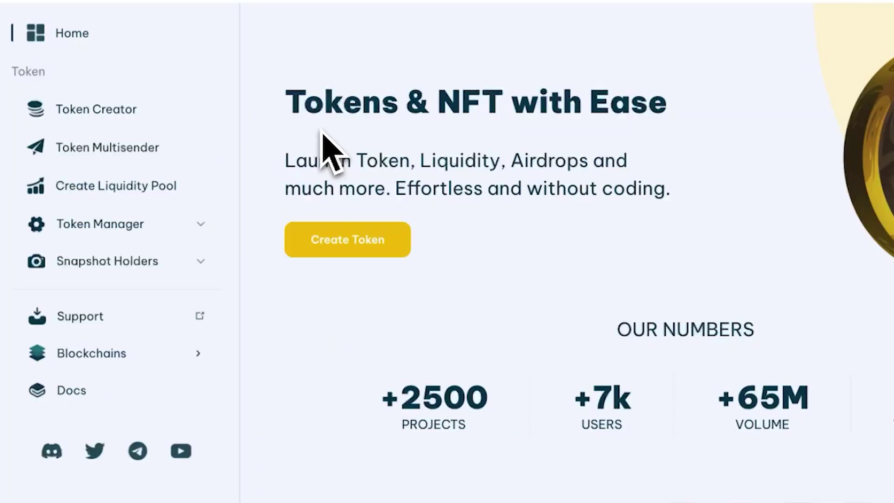
- On the Create Liquidity Pool page, pair JORGE as the base token with USDT as the quote
click(114, 184)
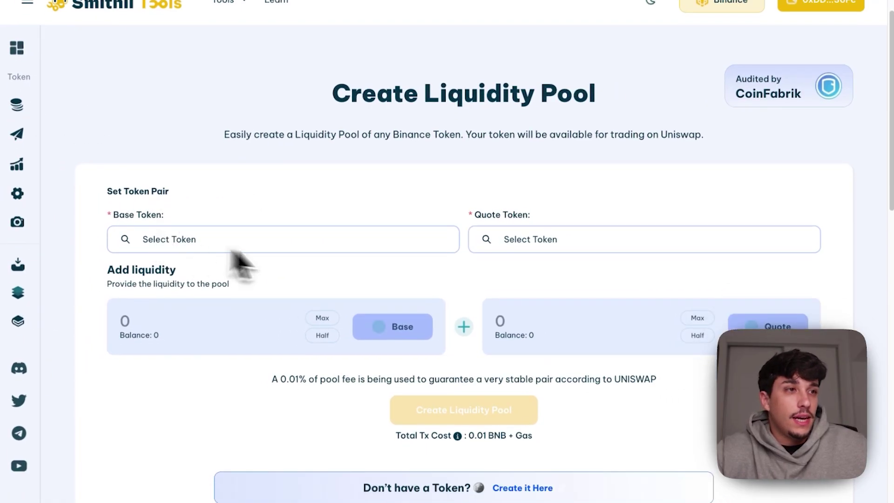
click(298, 249)
click(216, 253)
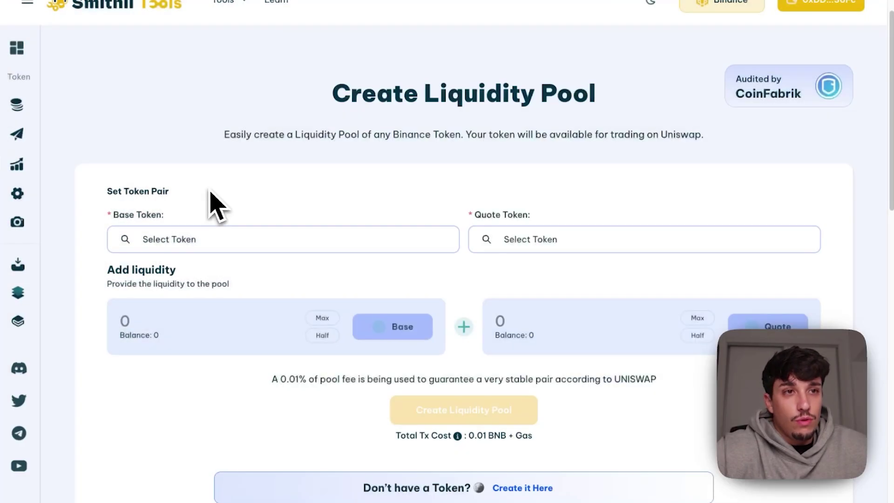
drag(108, 187, 258, 197)
click(269, 194)
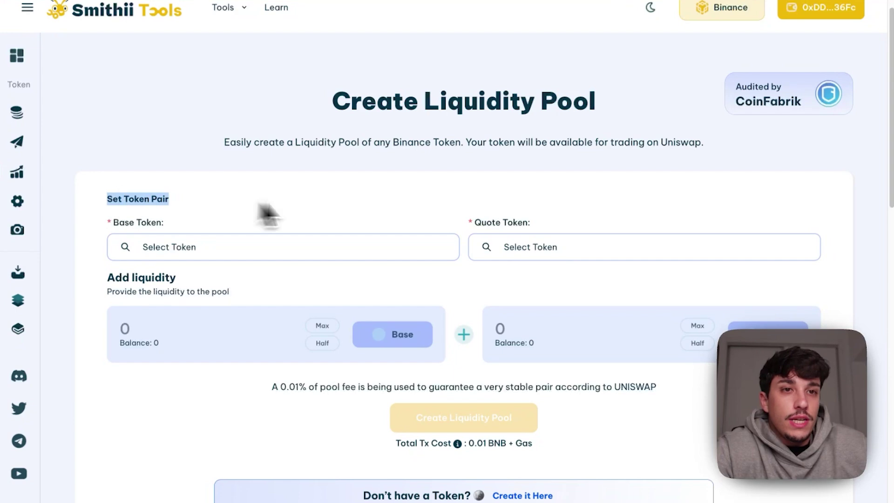
scroll(269, 207, down, 1)
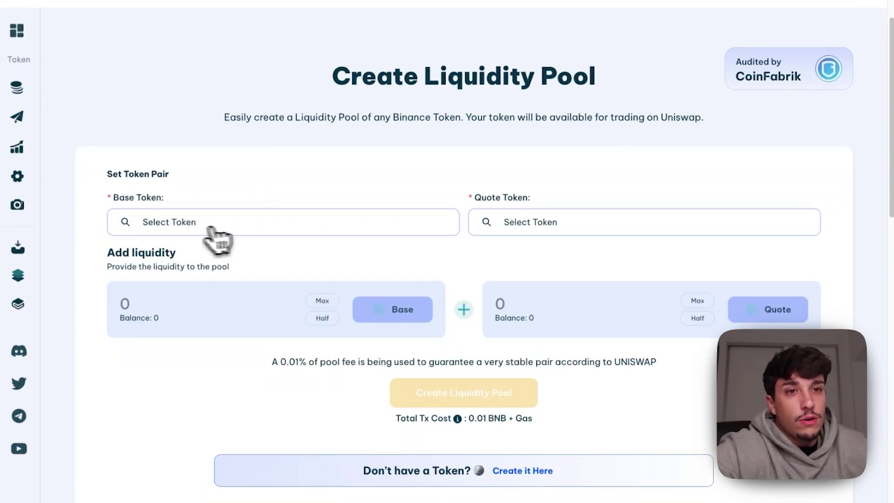
click(188, 229)
click(414, 100)
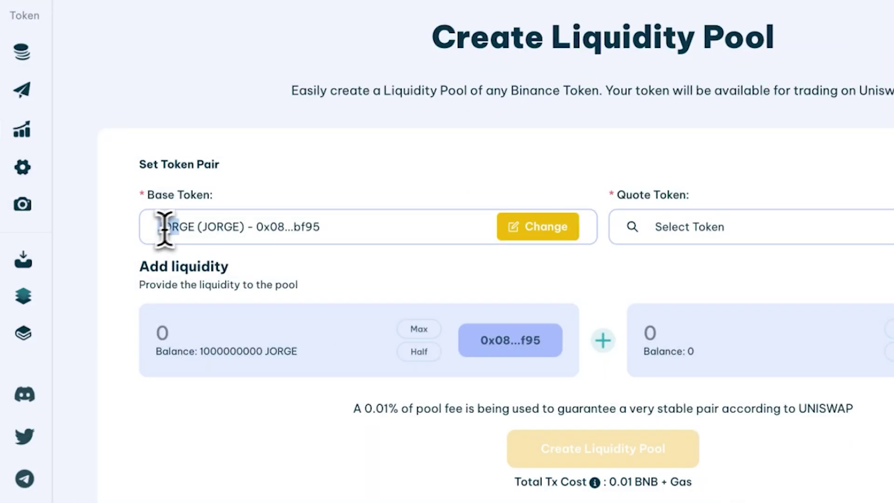
triple_click(359, 228)
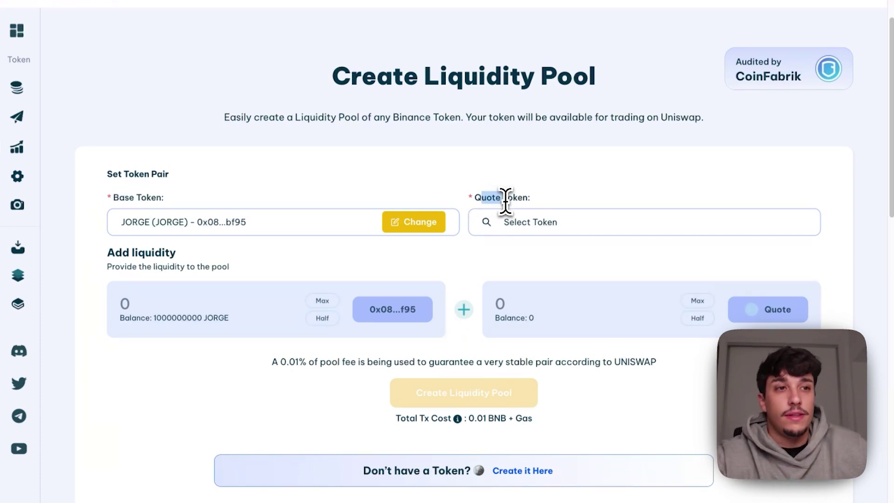
click(575, 227)
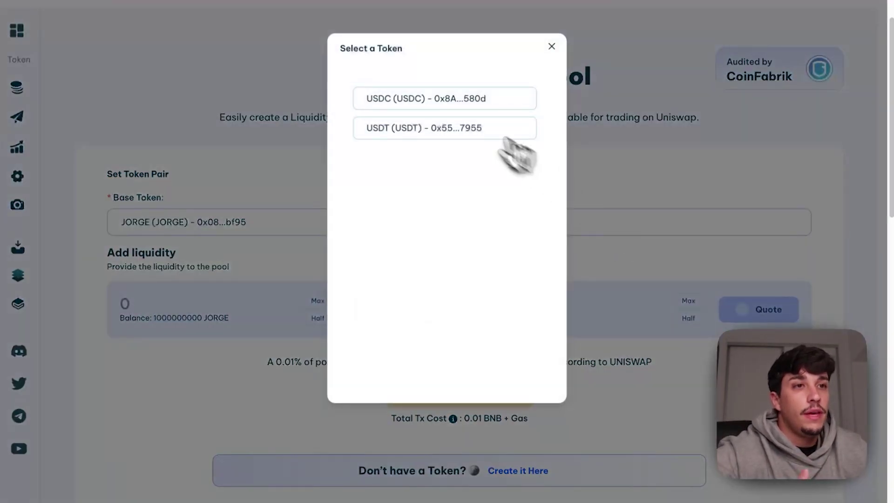
click(403, 128)
drag(107, 281, 233, 286)
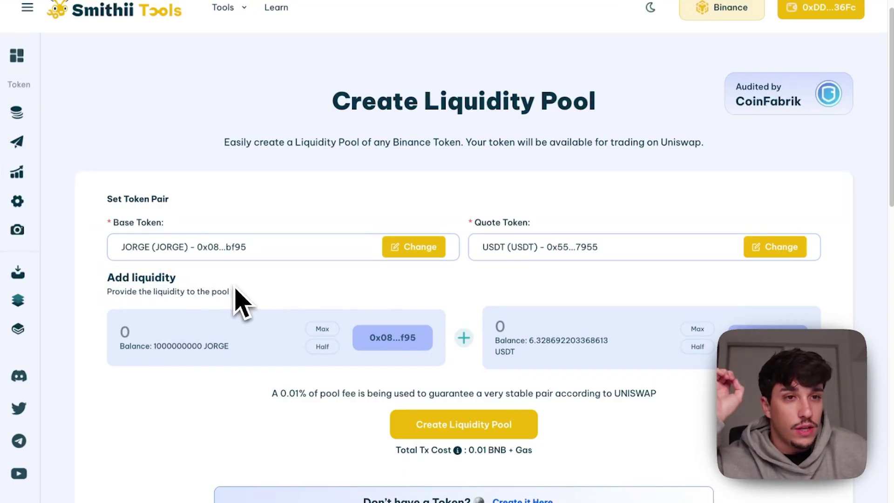
scroll(235, 289, down, 1)
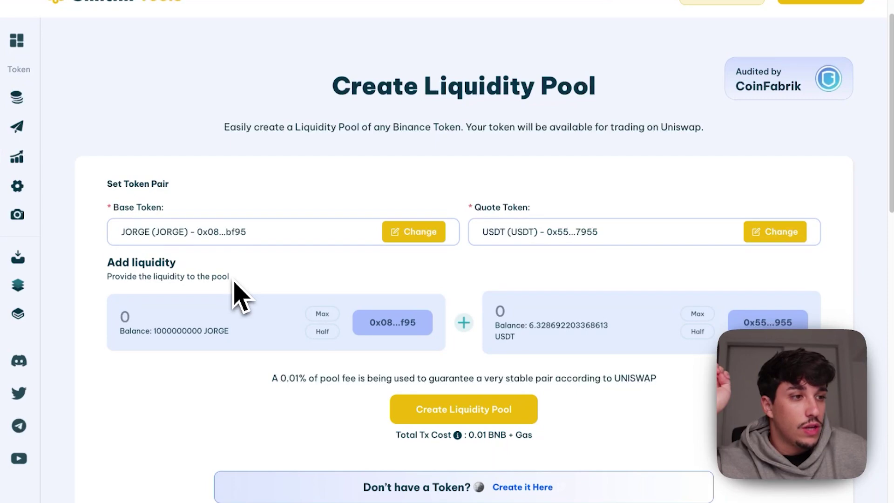
drag(113, 264, 295, 300)
click(291, 296)
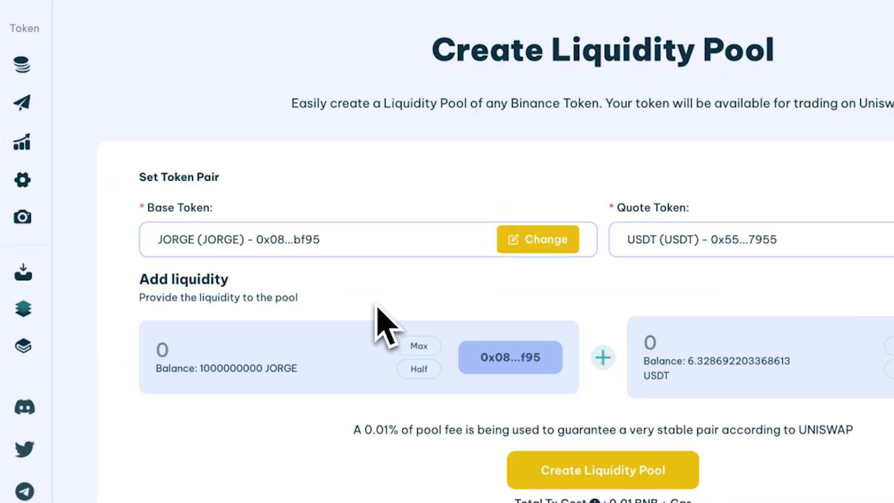
drag(214, 322, 139, 295)
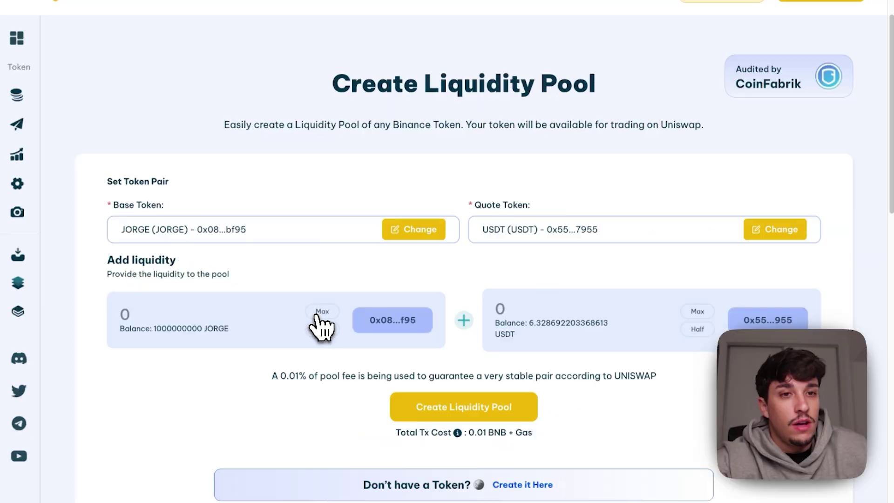
click(418, 343)
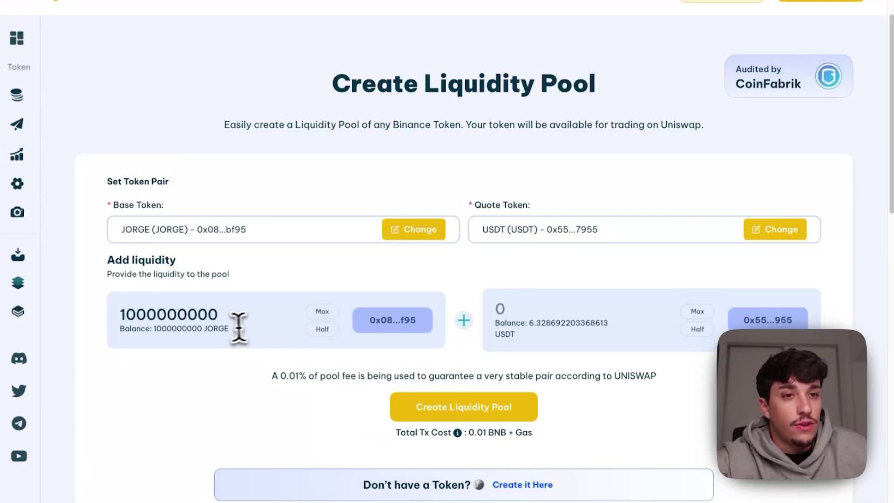
click(145, 318)
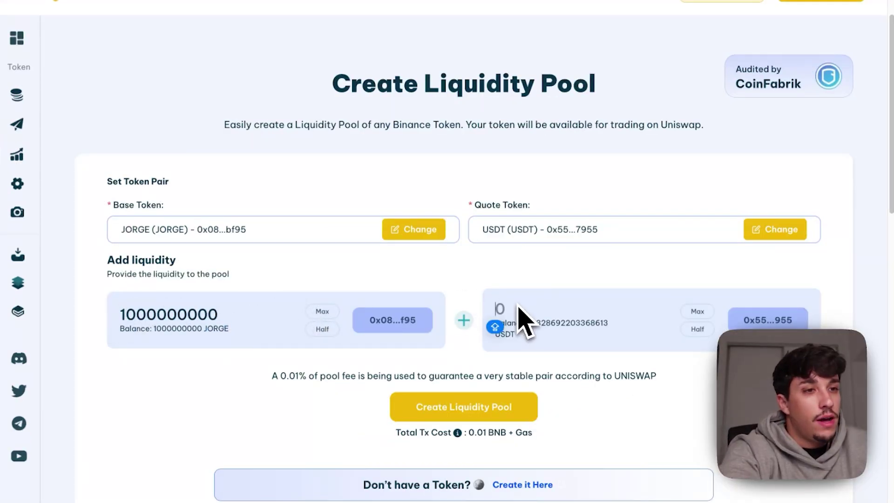
scroll(522, 293, down, 1)
drag(269, 359, 650, 375)
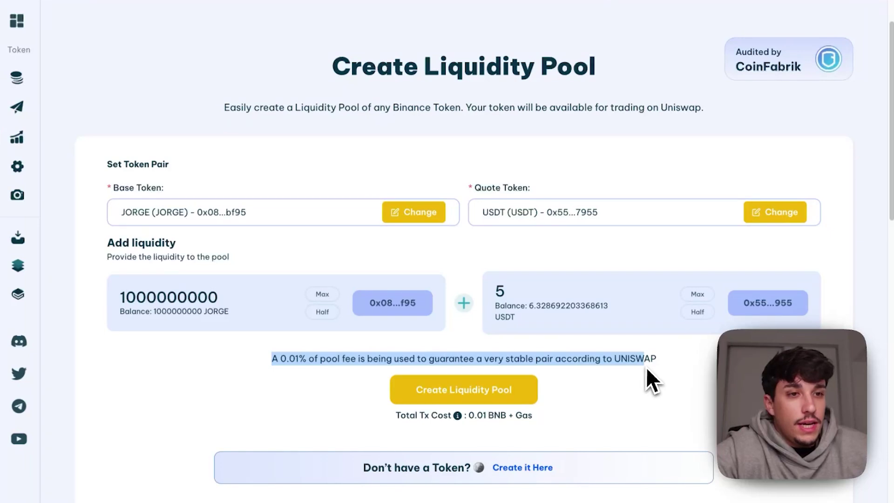
click(543, 366)
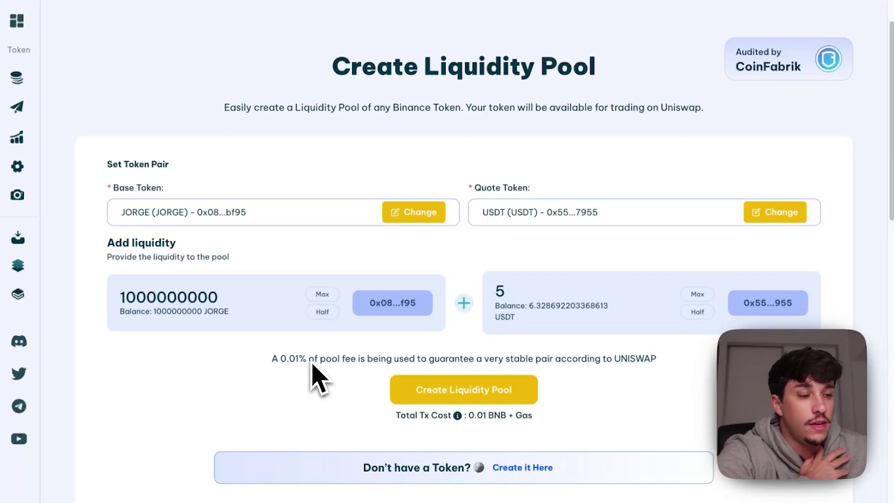
scroll(312, 377, down, 3)
drag(375, 365, 480, 366)
click(492, 367)
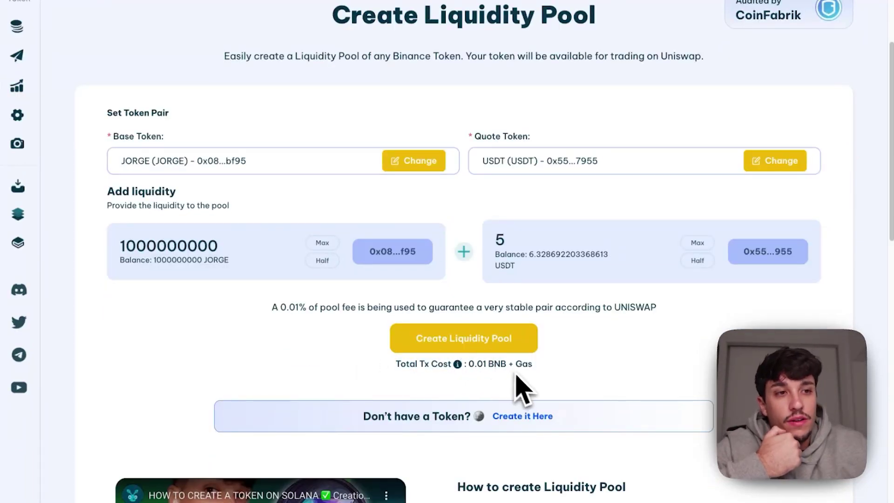
click(491, 346)
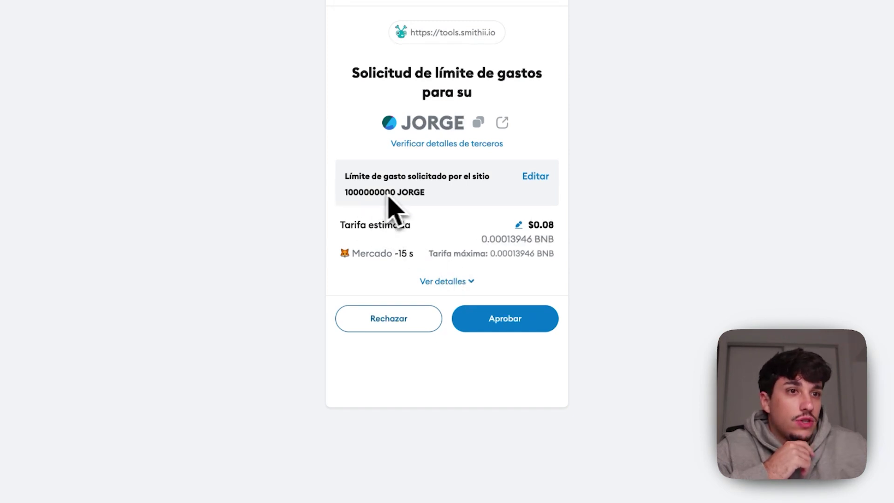
- Approve the JORGE and 5 USDT spending limits and confirm the contract interaction
drag(337, 195, 379, 193)
click(527, 323)
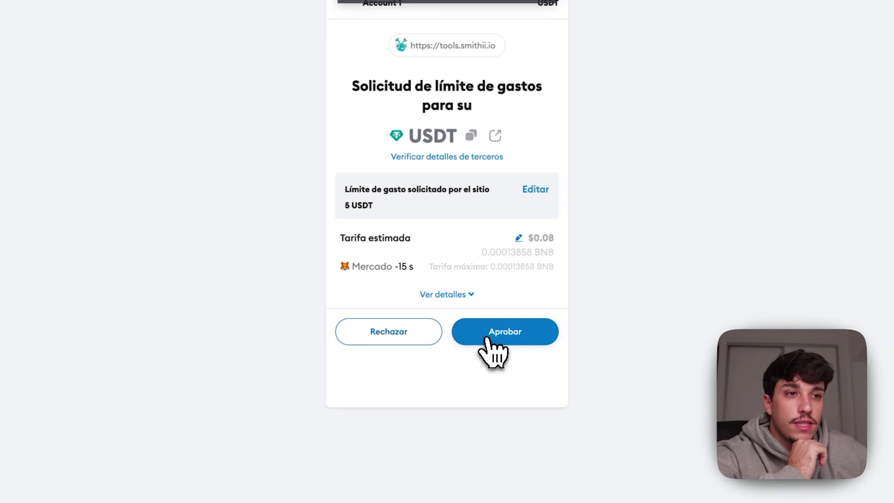
click(494, 338)
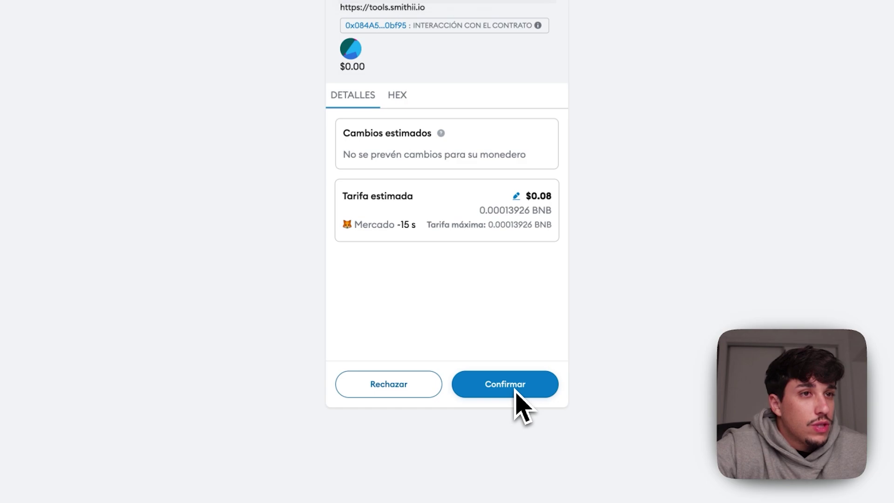
click(485, 393)
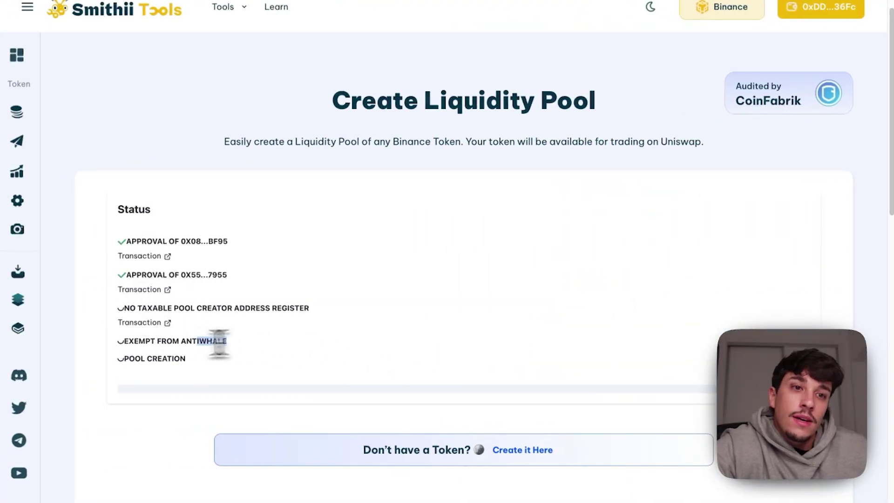
- Confirm the pool creation transaction after the AntiWhale exemption step completes
drag(218, 343, 119, 339)
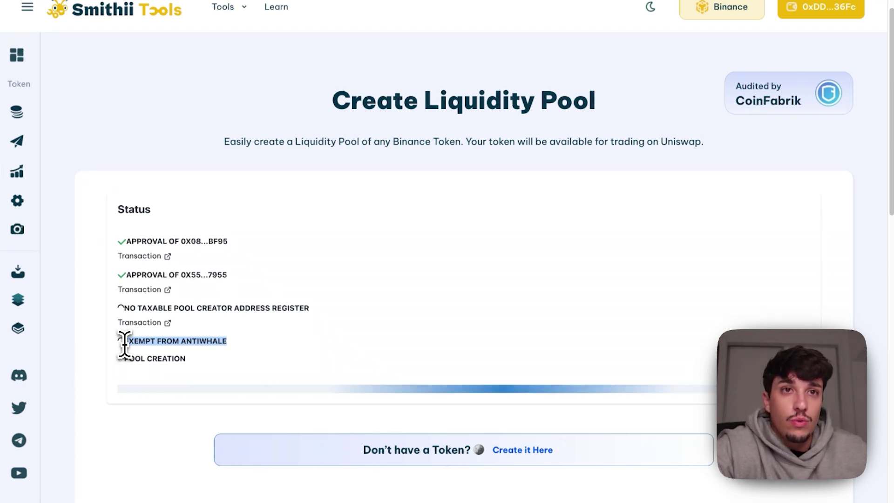
triple_click(177, 358)
click(204, 355)
triple_click(201, 358)
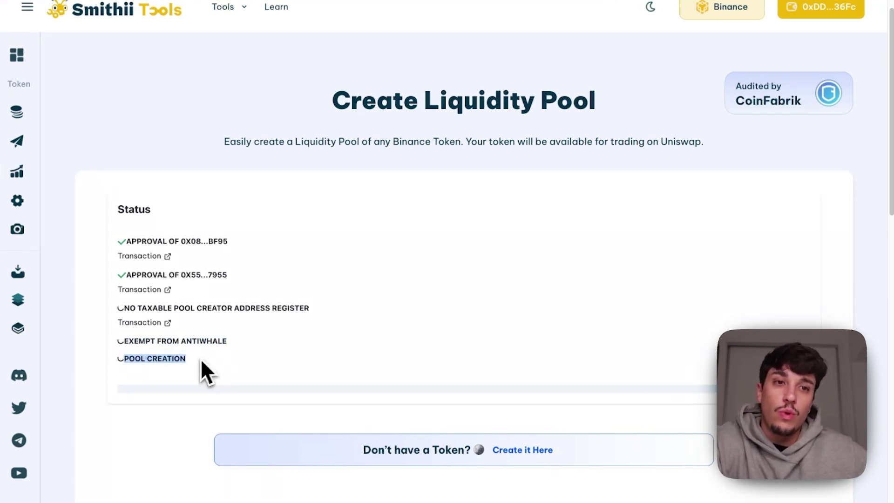
click(167, 359)
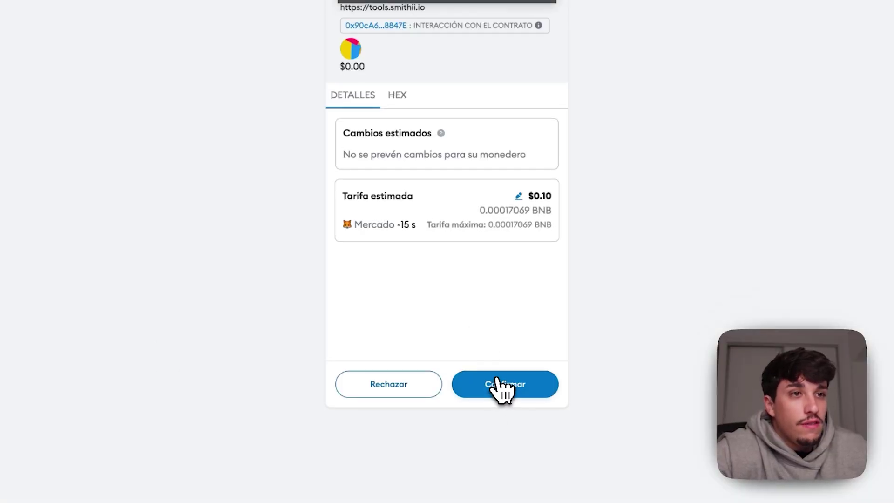
click(499, 389)
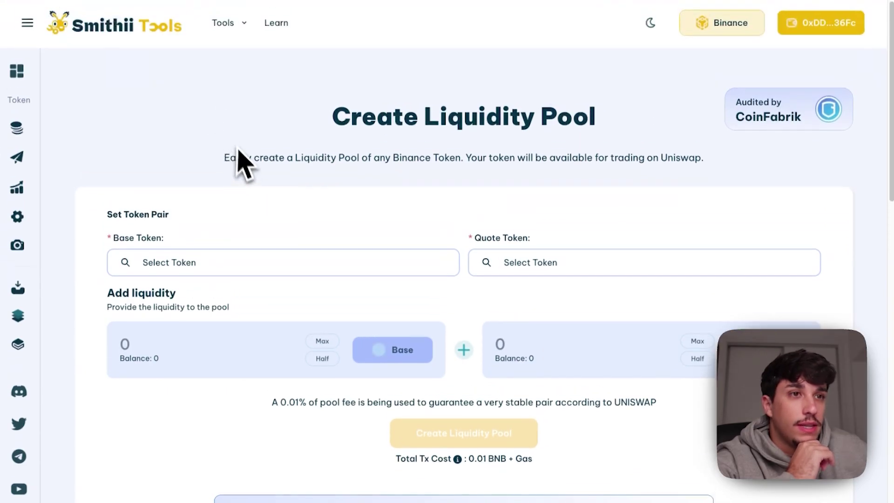
drag(236, 160, 654, 167)
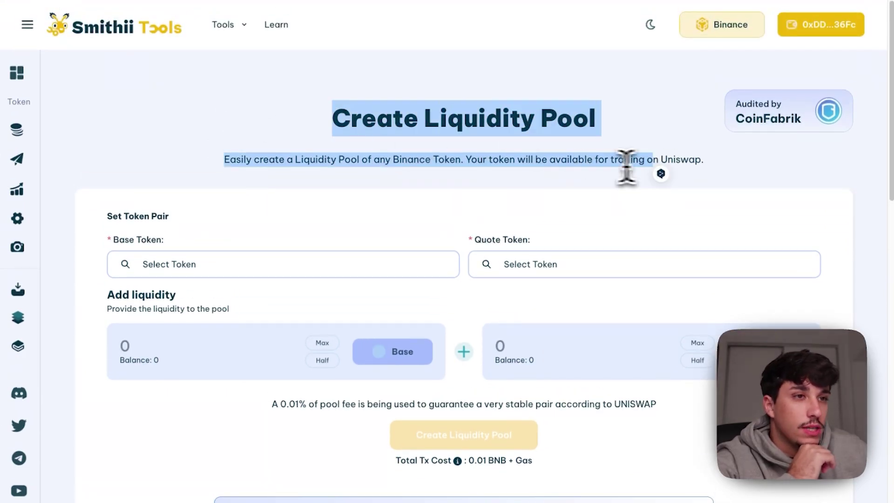
click(517, 115)
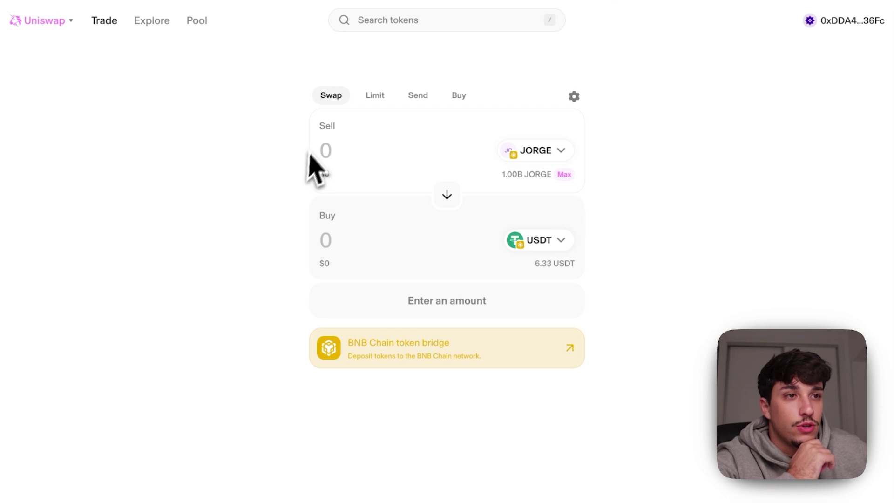
- Select JORGE by pasted contract address as the Uniswap sell token and enter 211313
click(545, 164)
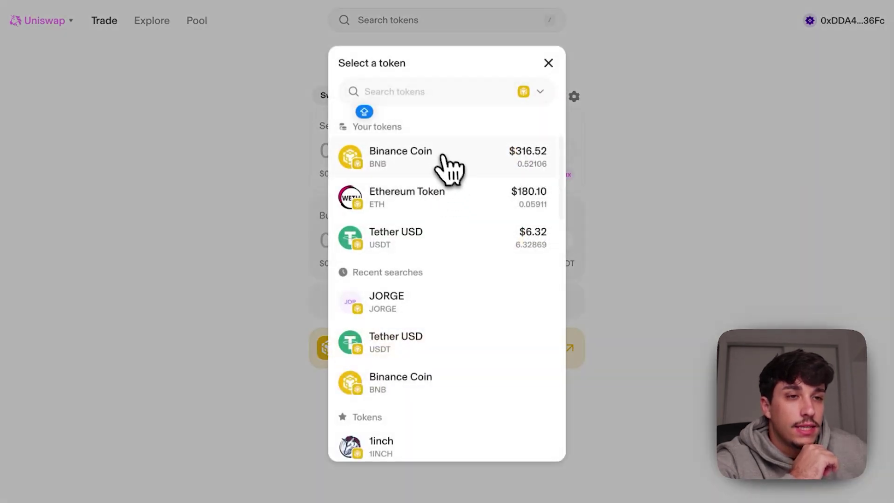
key(ctrl+v)
click(396, 154)
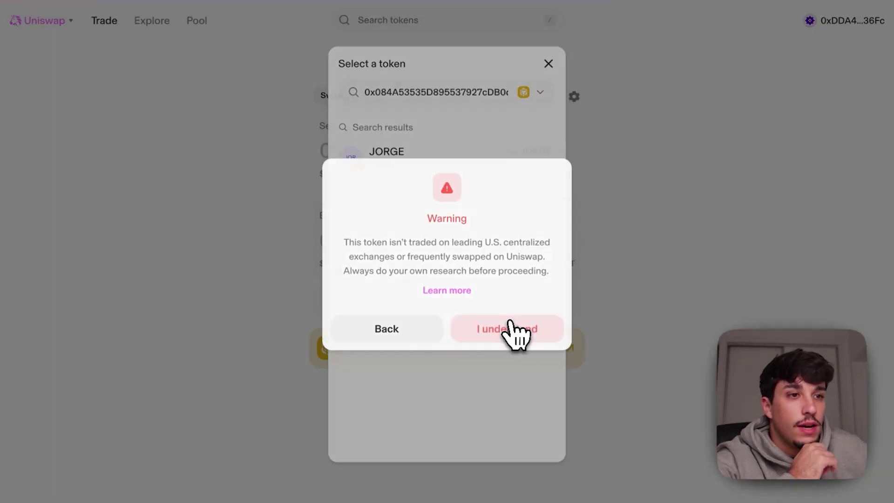
click(515, 331)
click(346, 152)
text(211313)
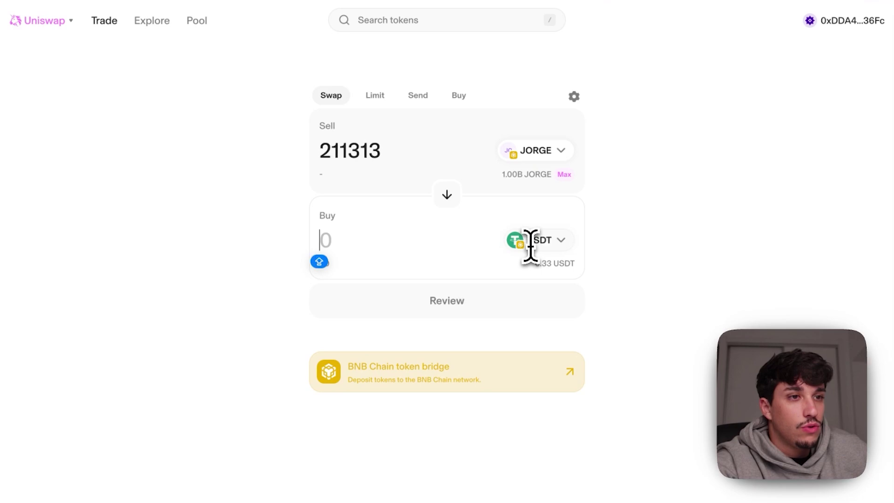